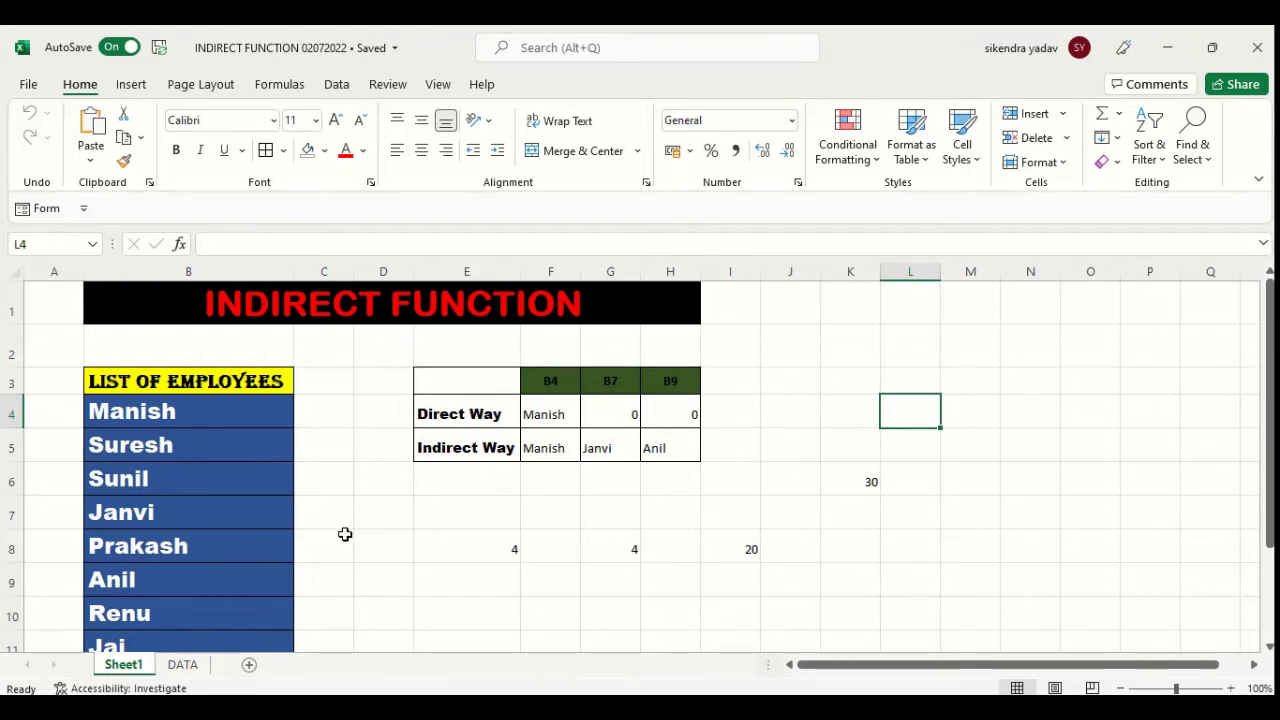
# - Clear the existing Direct Way and Indirect Way results from cells F4:H5
pyautogui.click(556, 412)
pyautogui.moveTo(568, 425); pyautogui.dragTo(694, 449)
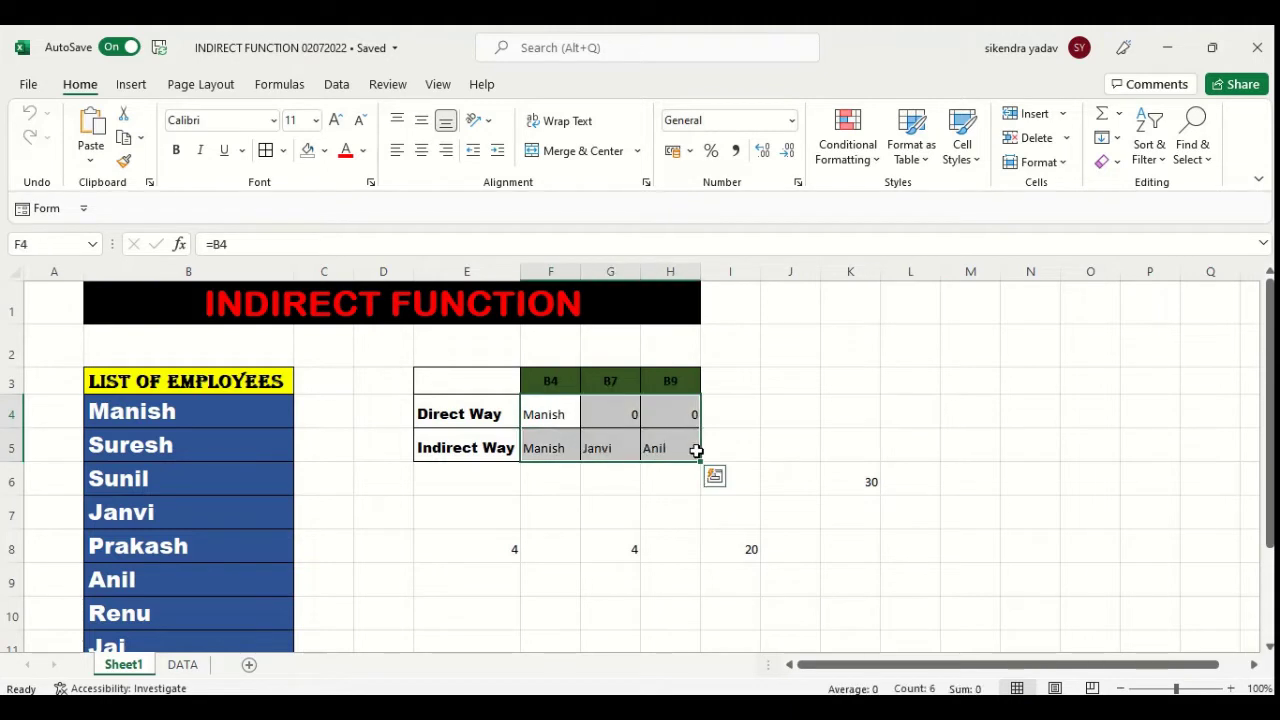
pyautogui.press('Delete')
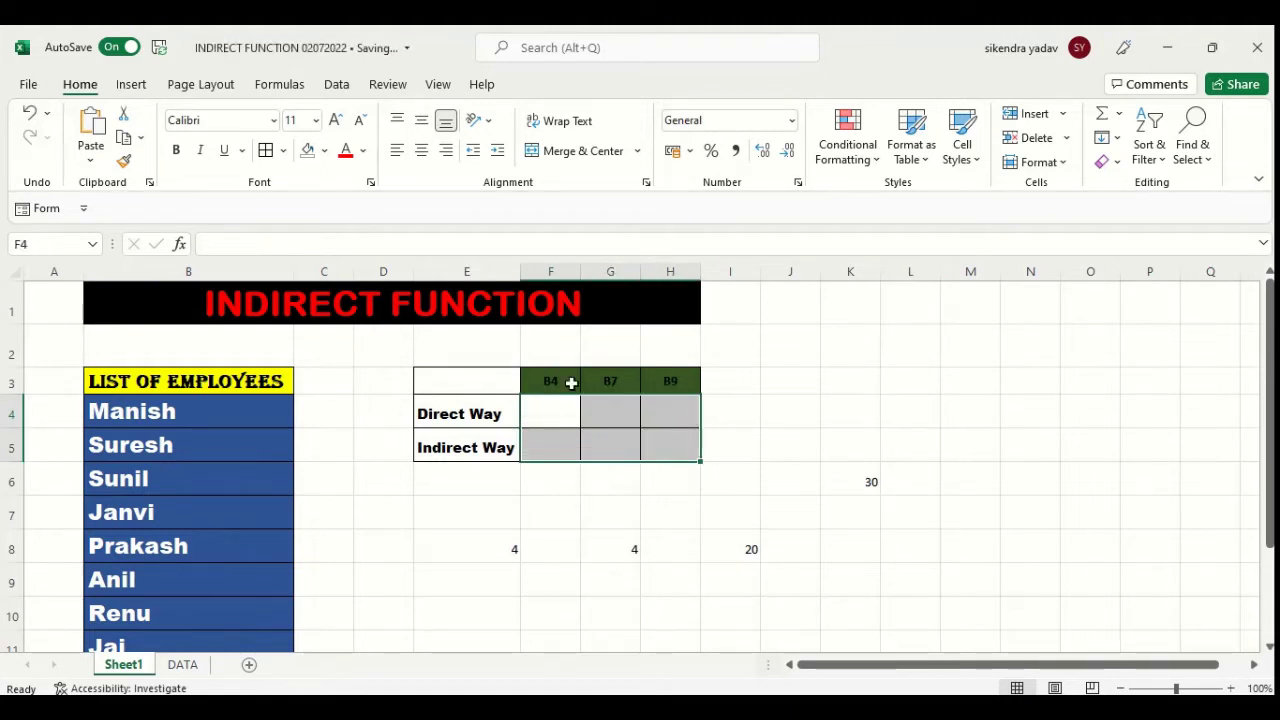
pyautogui.click(450, 534)
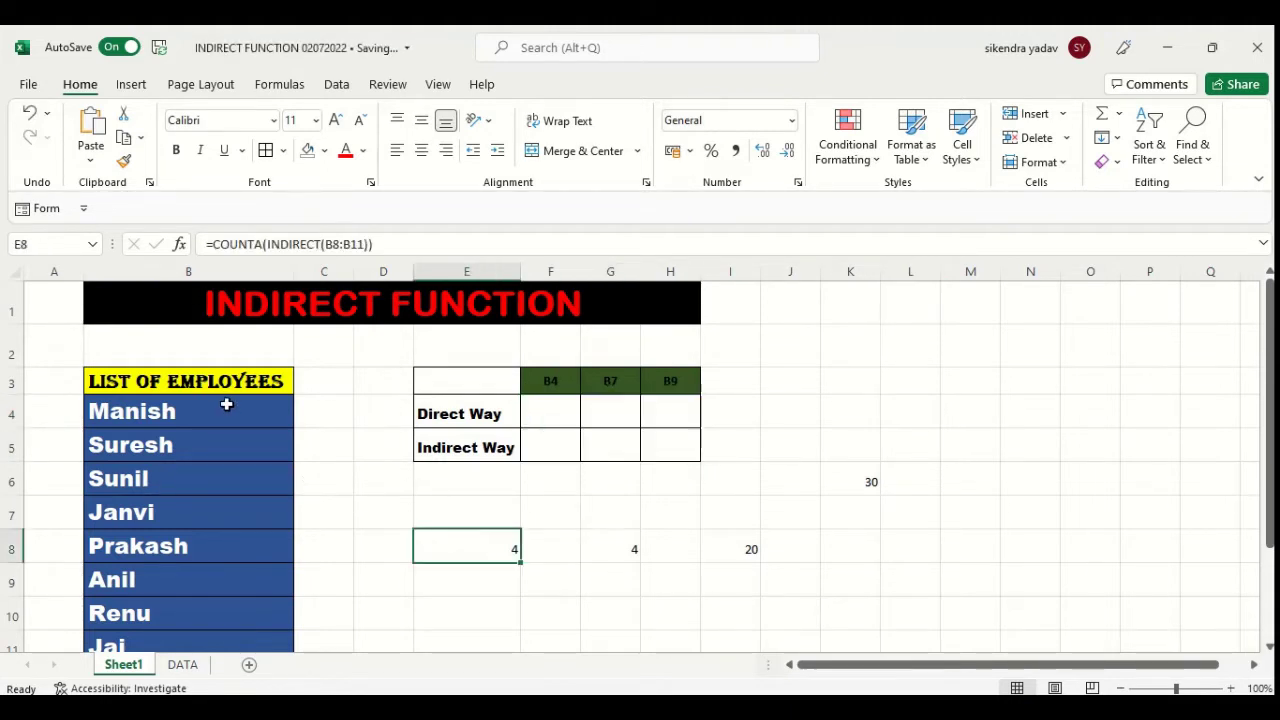
pyautogui.scroll(-1, 226, 403)
pyautogui.scroll(1, 226, 403)
# - Enter the direct reference =B4 in the first Direct Way cell, F4
pyautogui.click(564, 415)
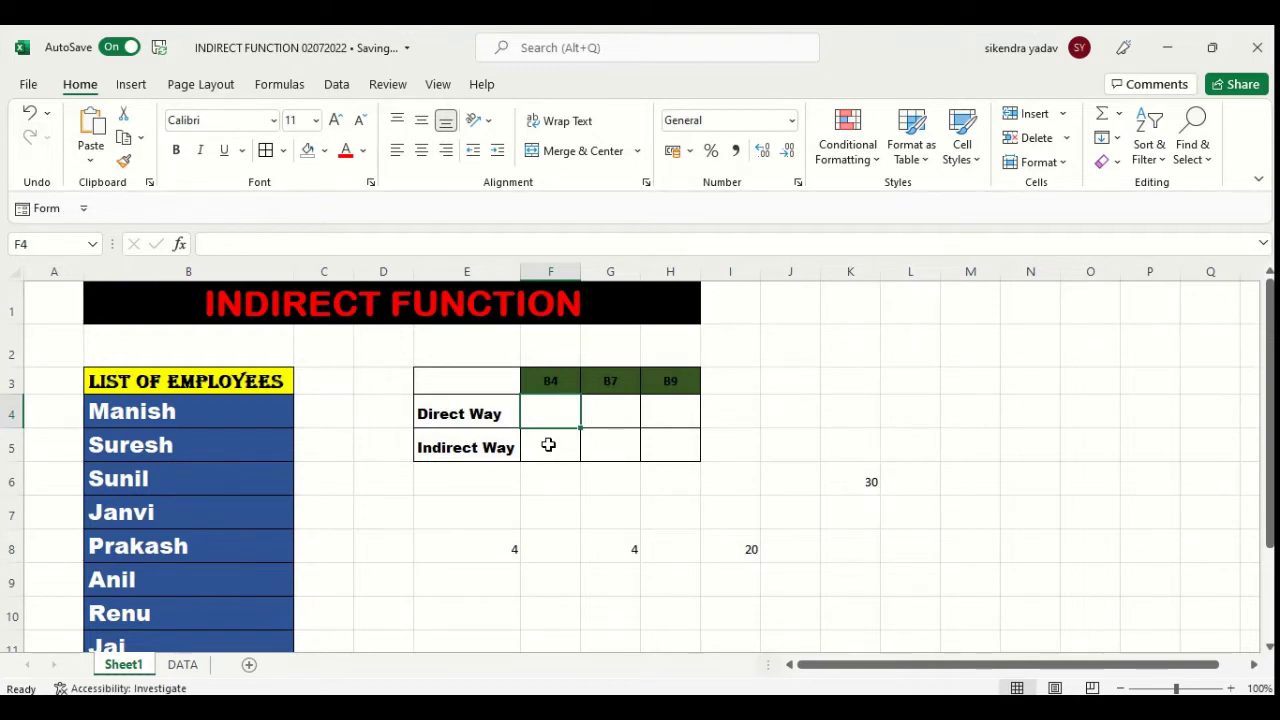
pyautogui.write('=')
pyautogui.press('Left')
pyautogui.press('Left')
pyautogui.press('Left')
pyautogui.press('Left')
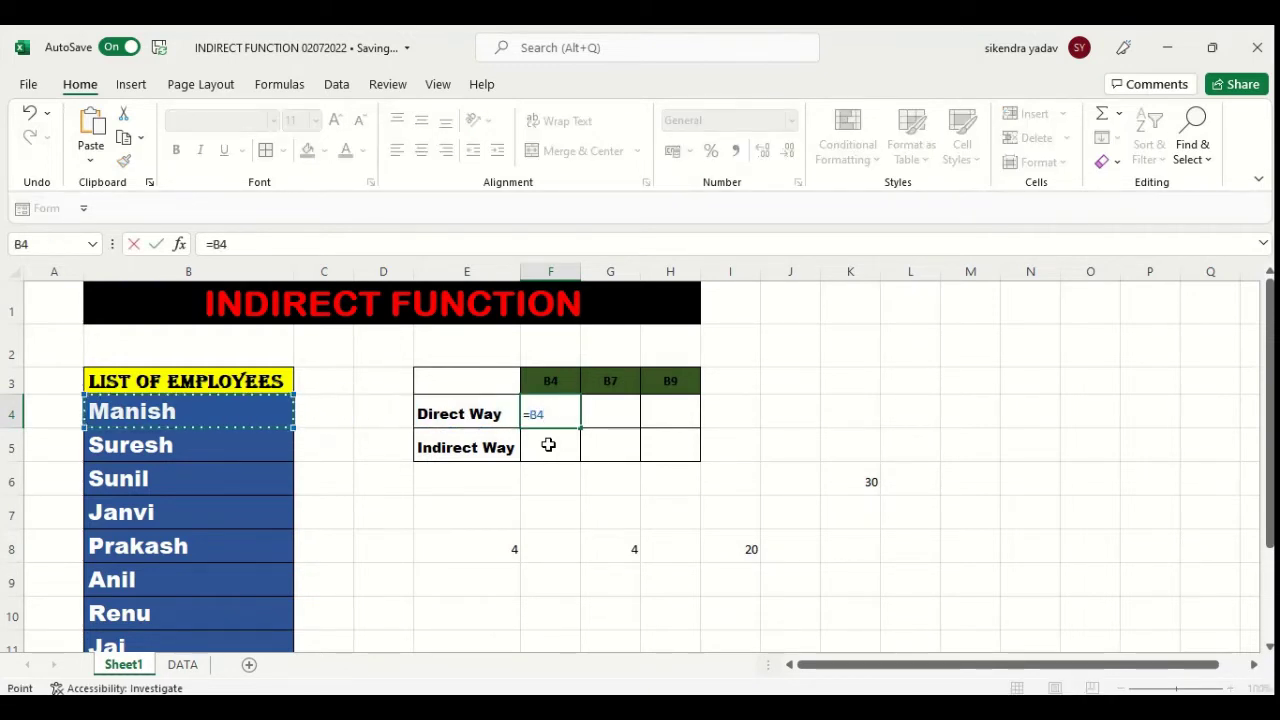
pyautogui.press('Return')
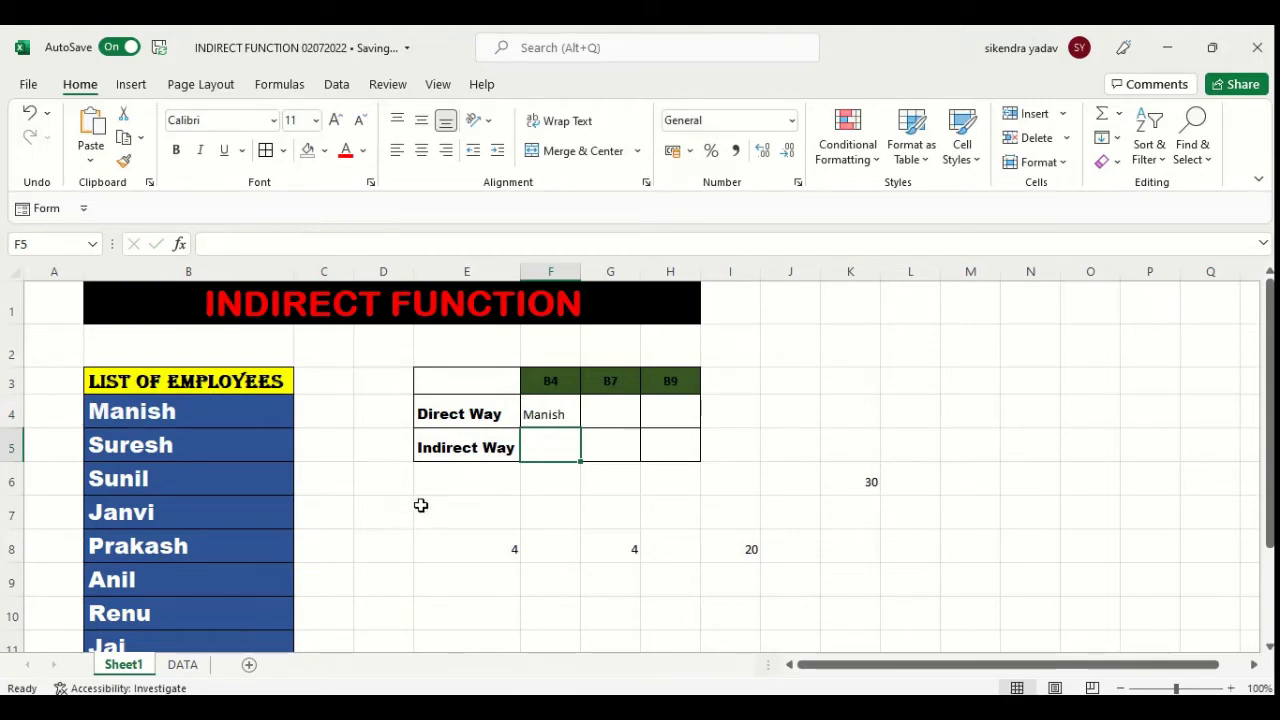
# - Fill the direct reference from F4 across to H4 and check F4 against its source cell B4
pyautogui.click(566, 420)
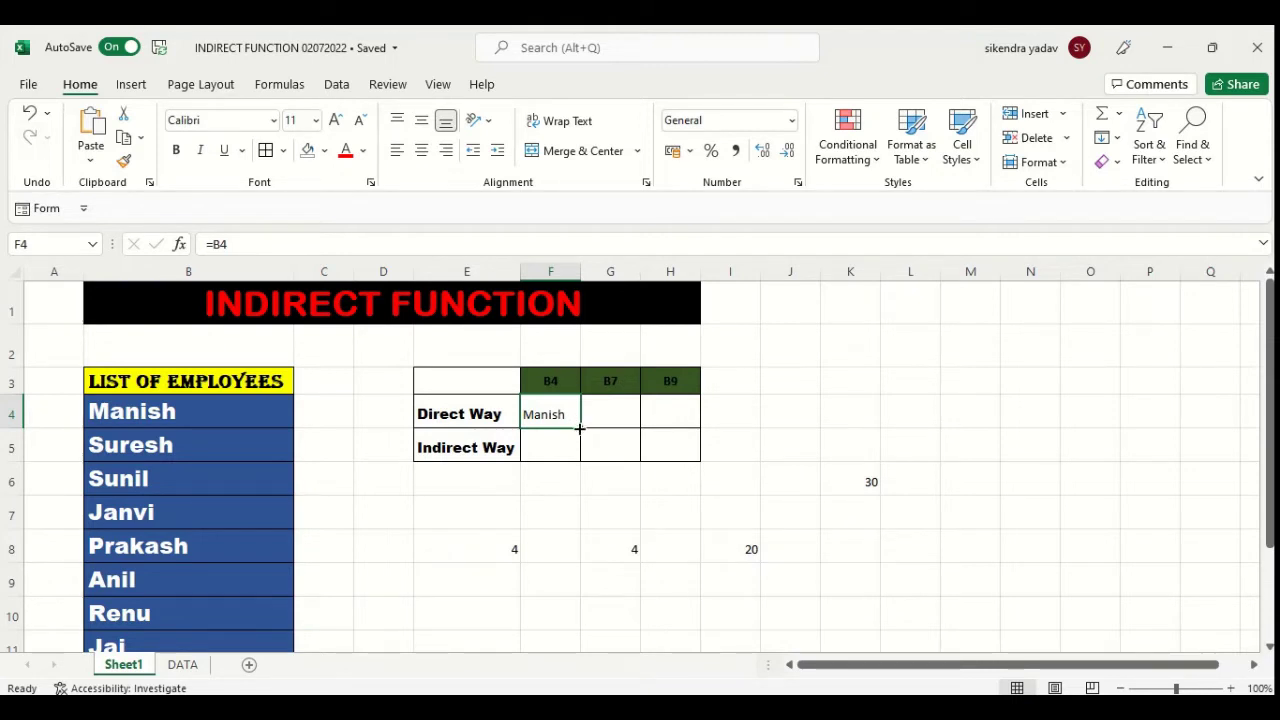
pyautogui.moveTo(579, 428); pyautogui.dragTo(708, 429)
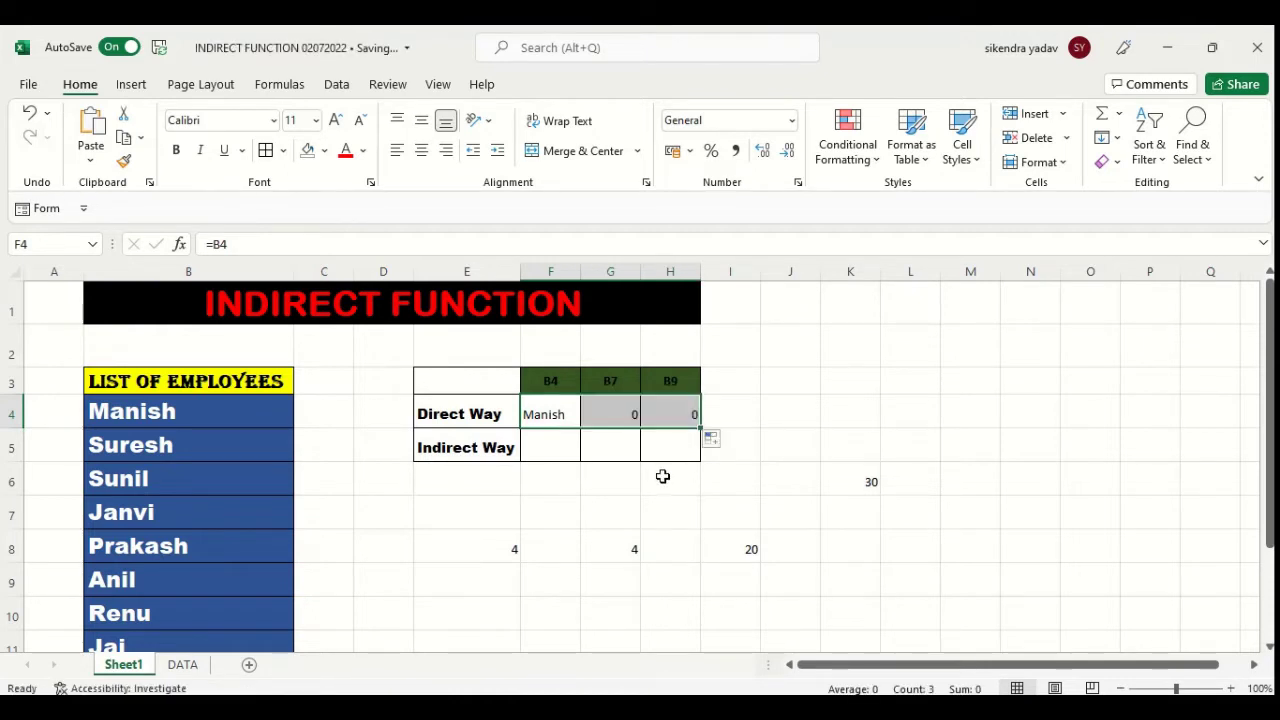
pyautogui.click(632, 490)
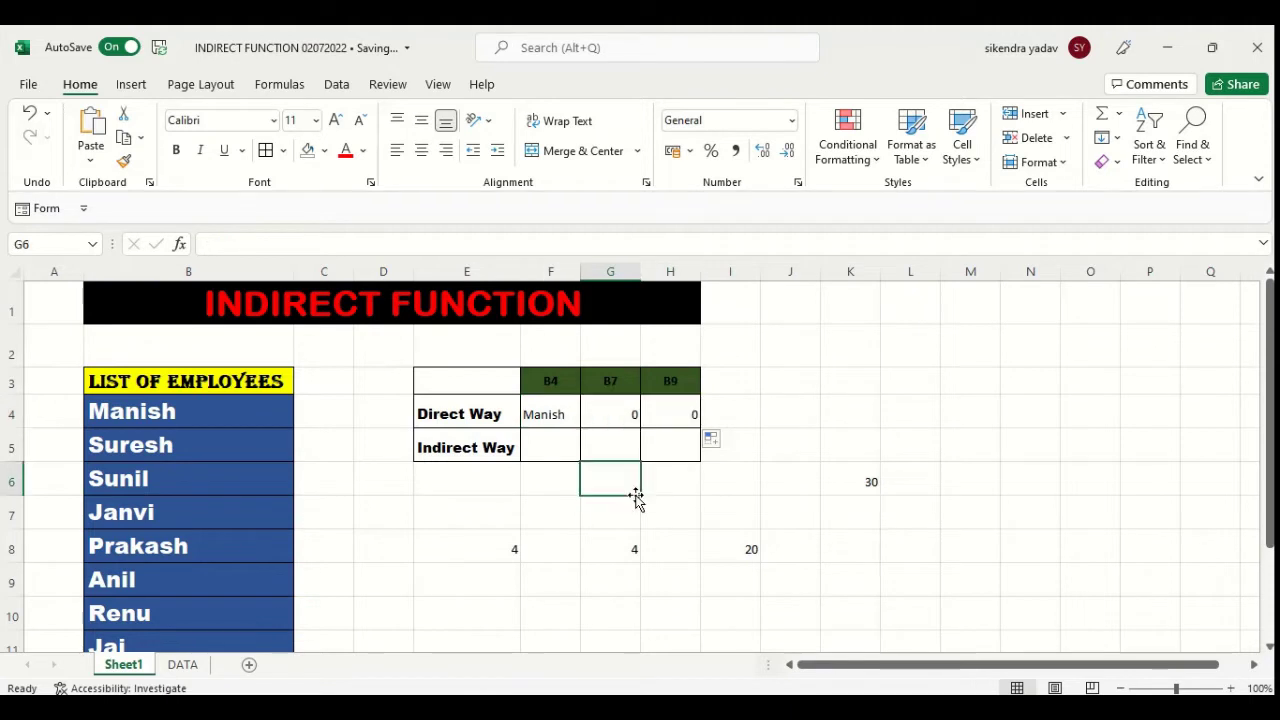
pyautogui.click(536, 412)
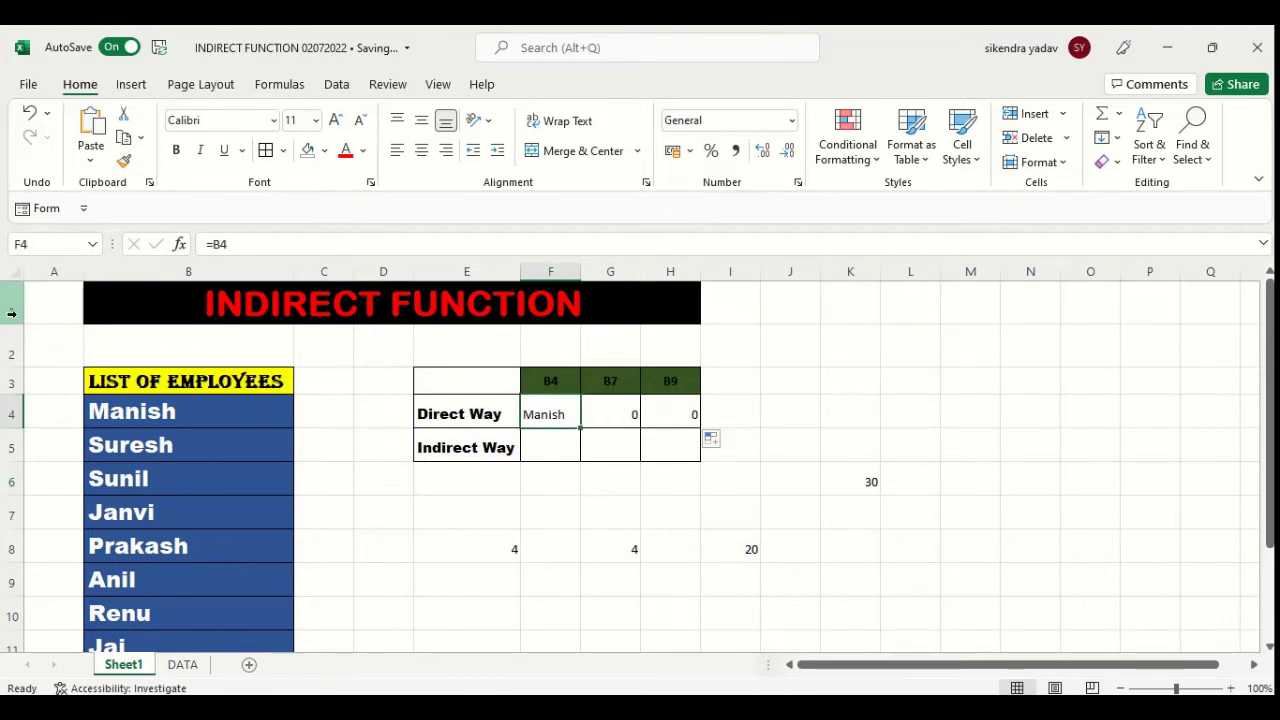
pyautogui.click(165, 412)
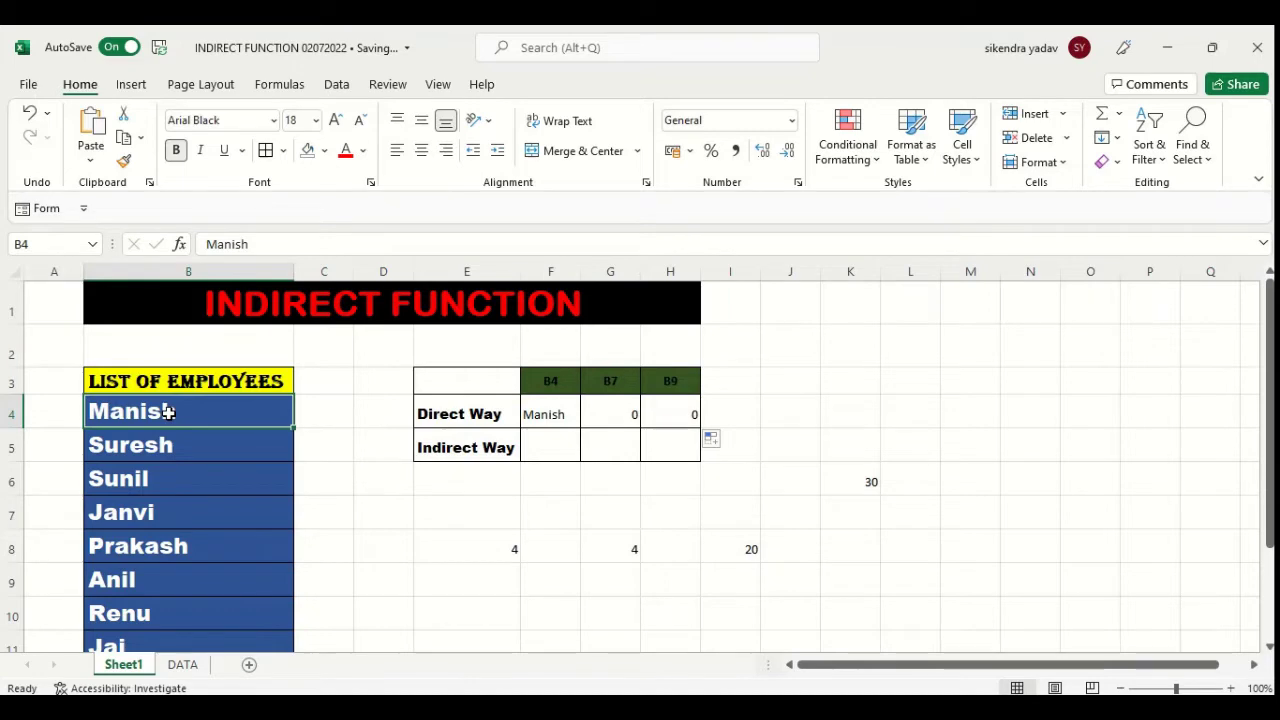
pyautogui.click(523, 415)
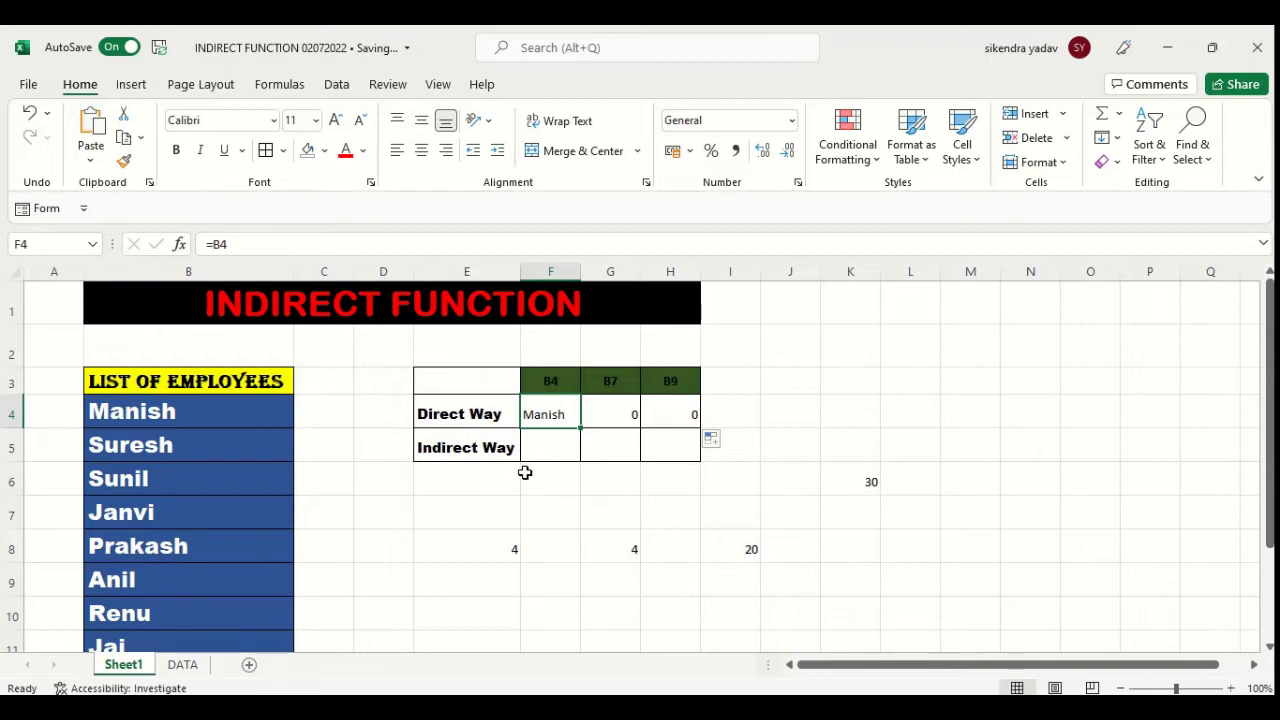
# - Enter =INDIRECT(F3) in the first Indirect Way cell, F5, using the address text in the header above
pyautogui.click(552, 452)
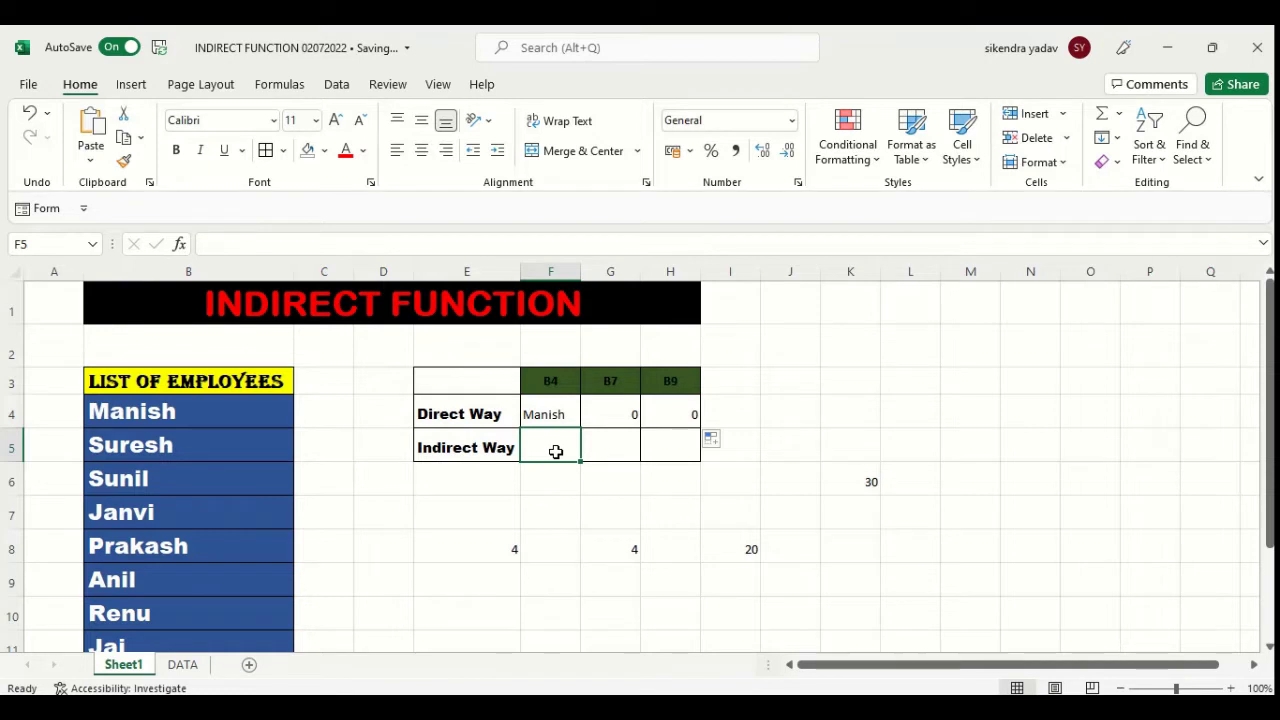
pyautogui.write('=I')
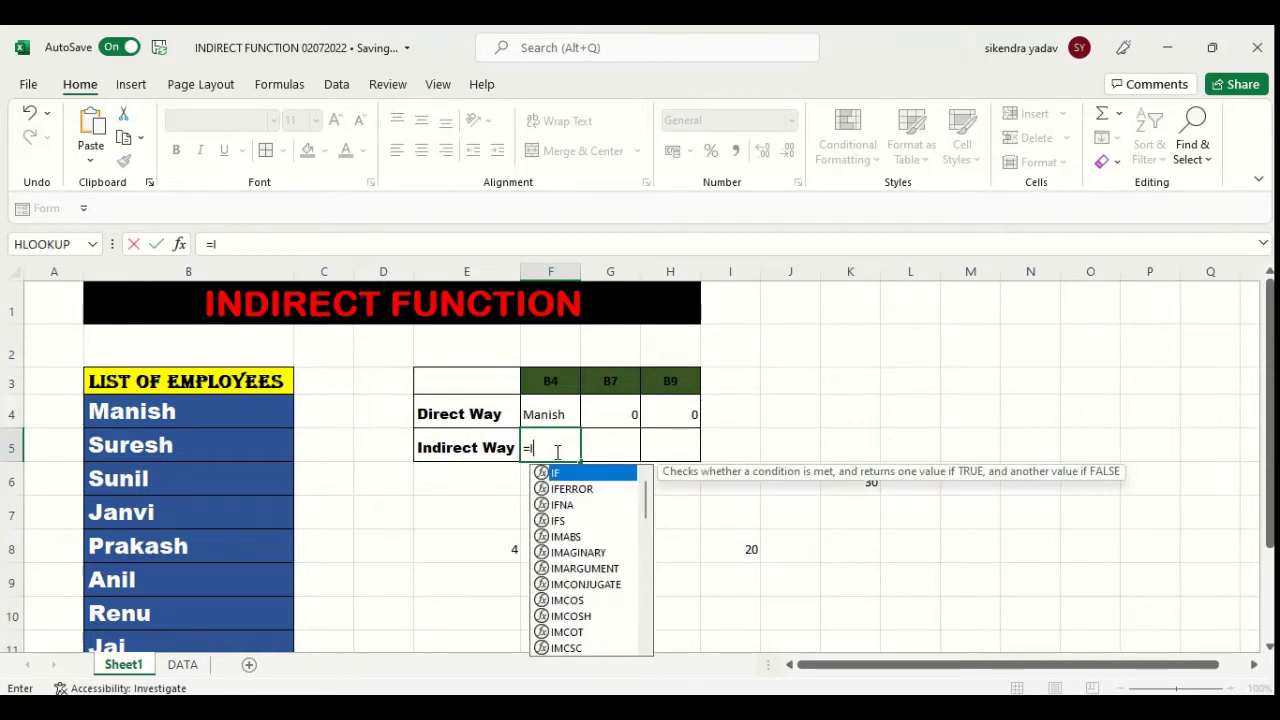
pyautogui.write('ND')
pyautogui.press('Down')
pyautogui.press('Tab')
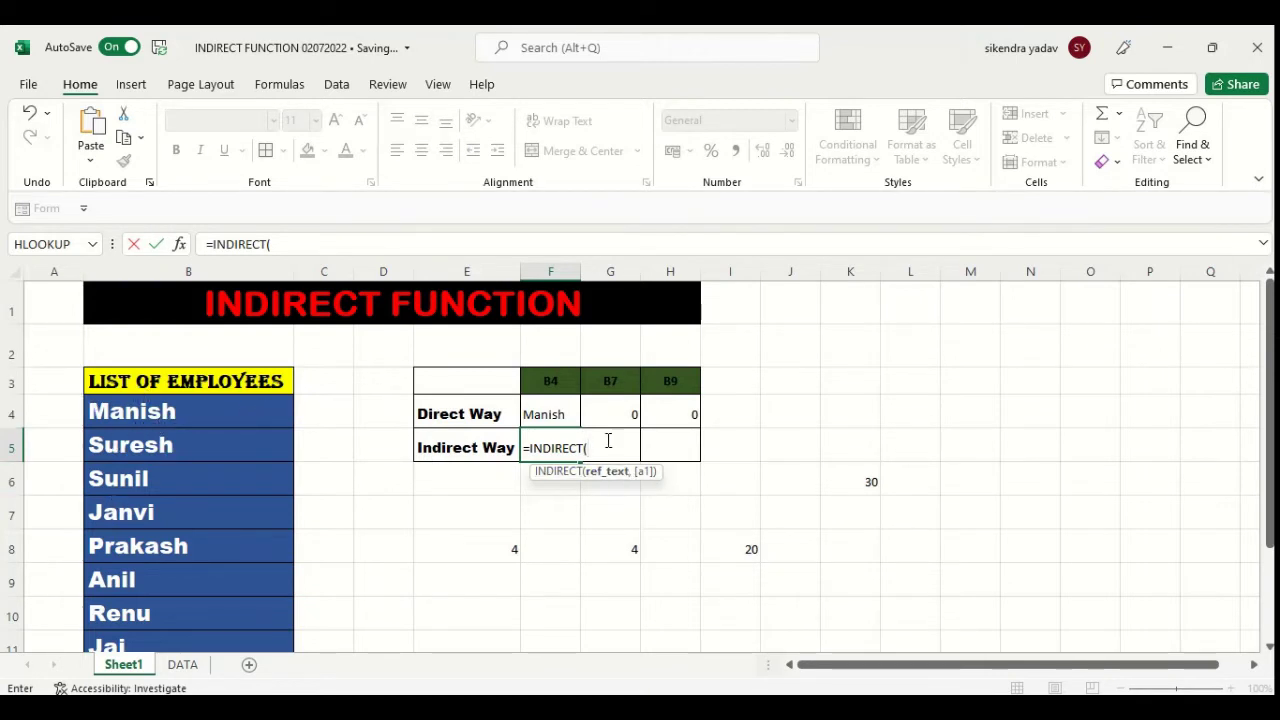
pyautogui.click(544, 382)
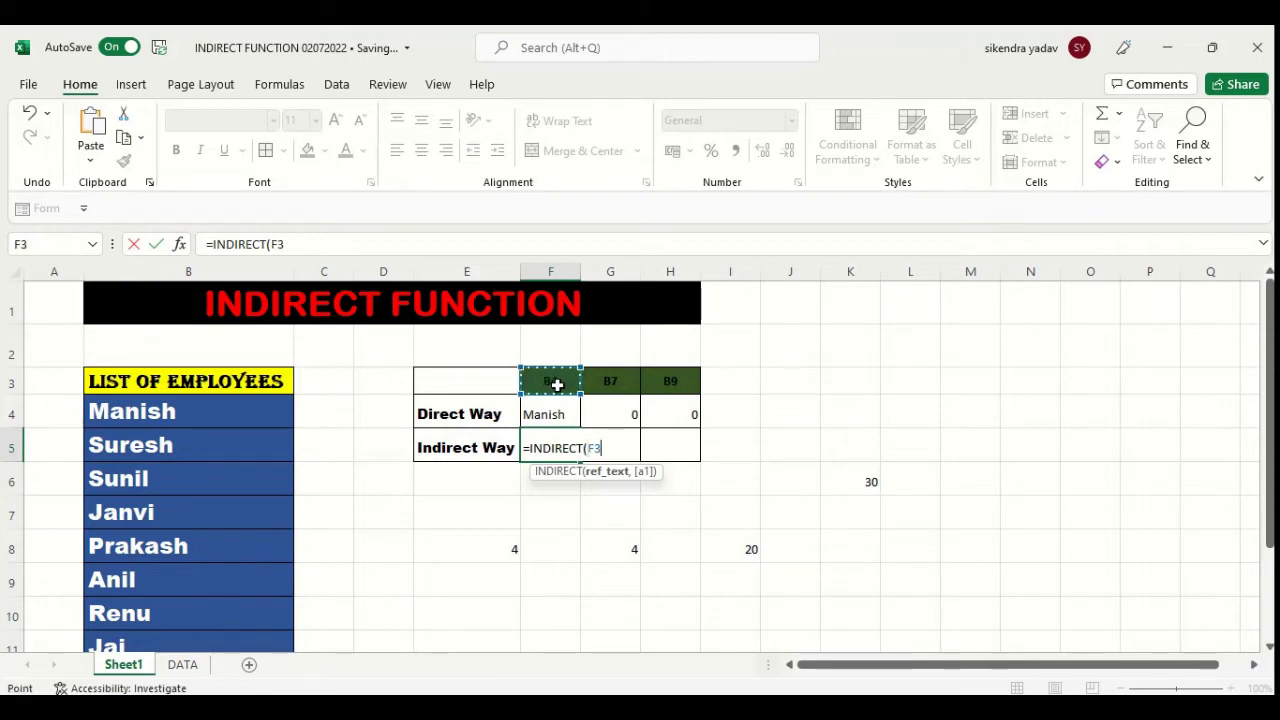
pyautogui.write(')')
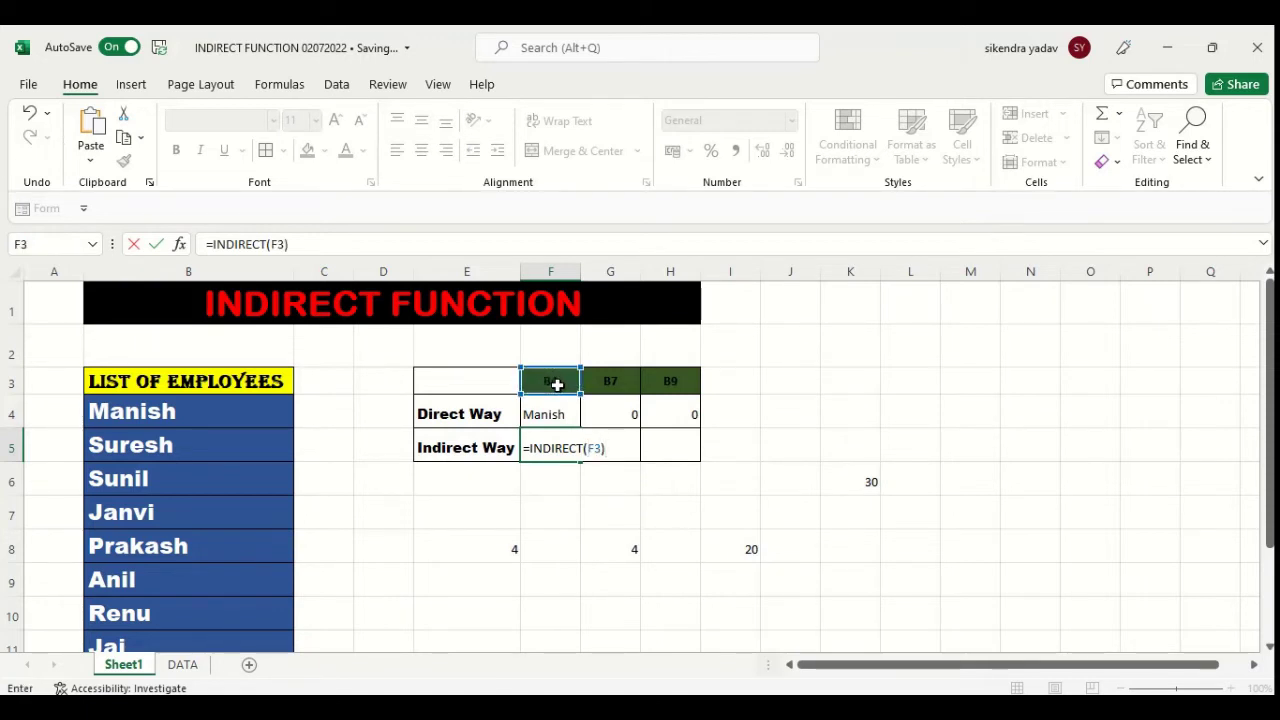
pyautogui.press('Return')
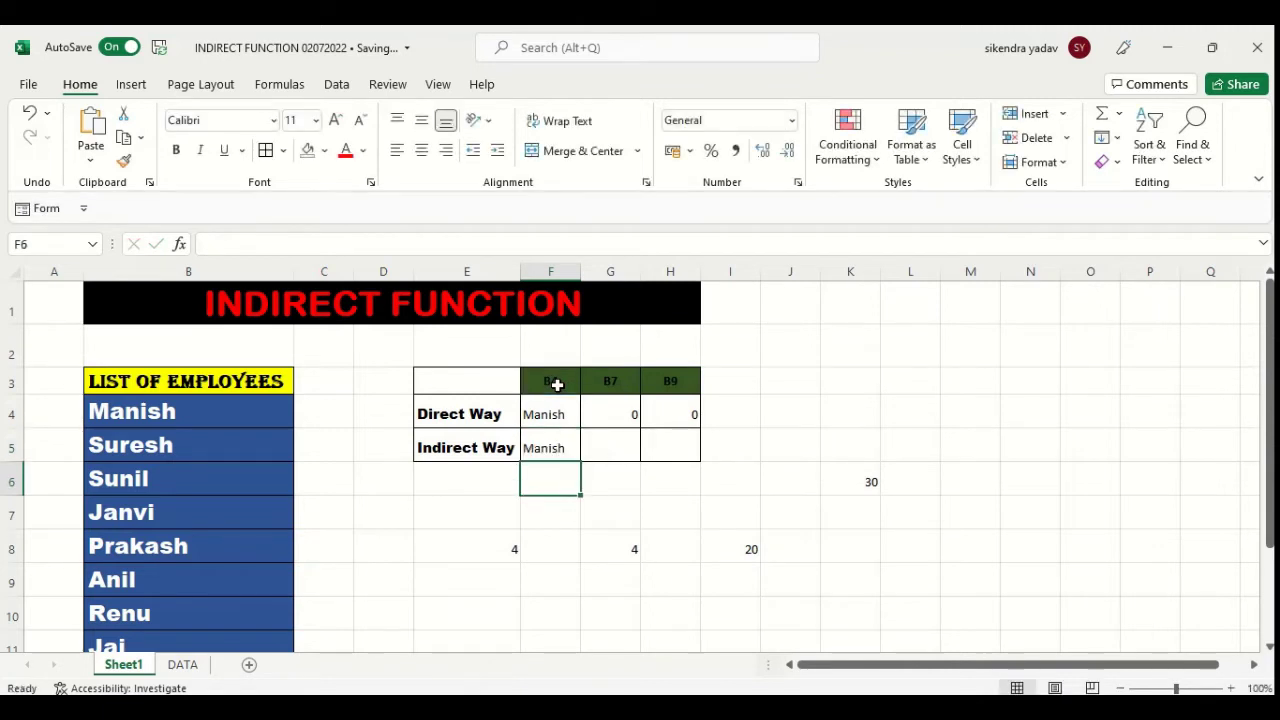
# - Fill the INDIRECT formula from F5 across to H5 and review the formula in each filled cell
pyautogui.press('Up')
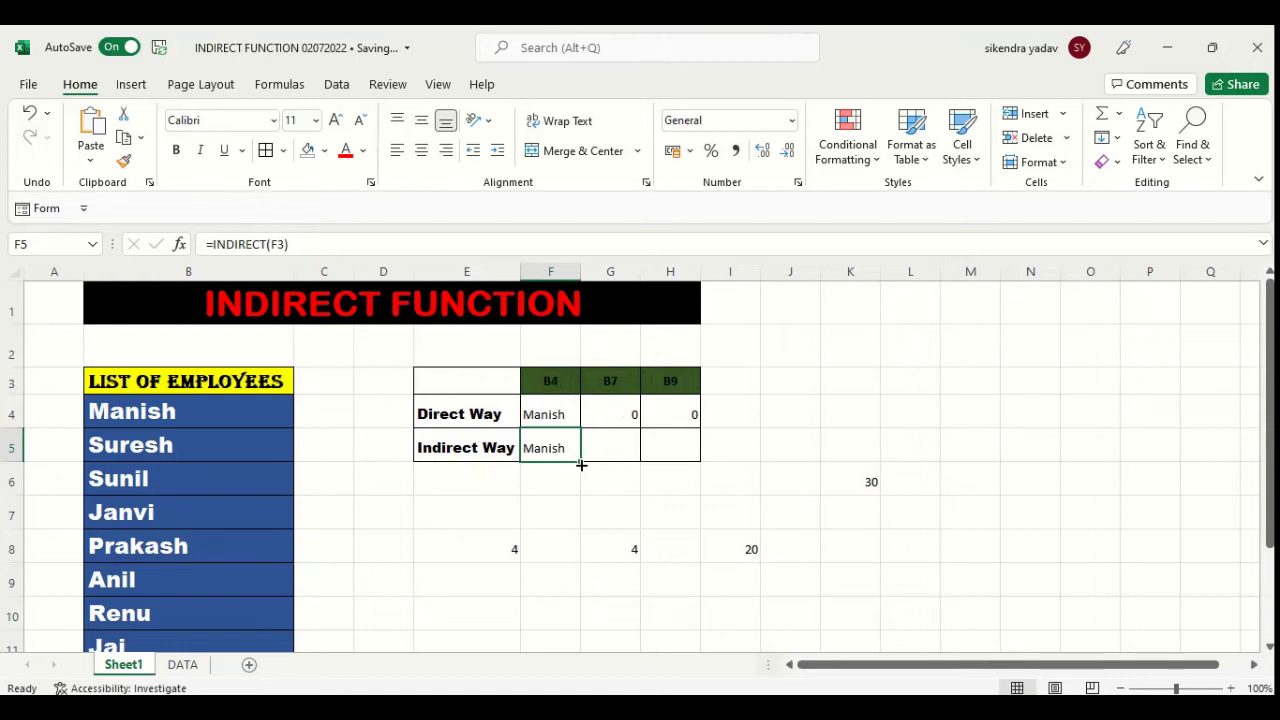
pyautogui.moveTo(582, 461); pyautogui.dragTo(706, 458)
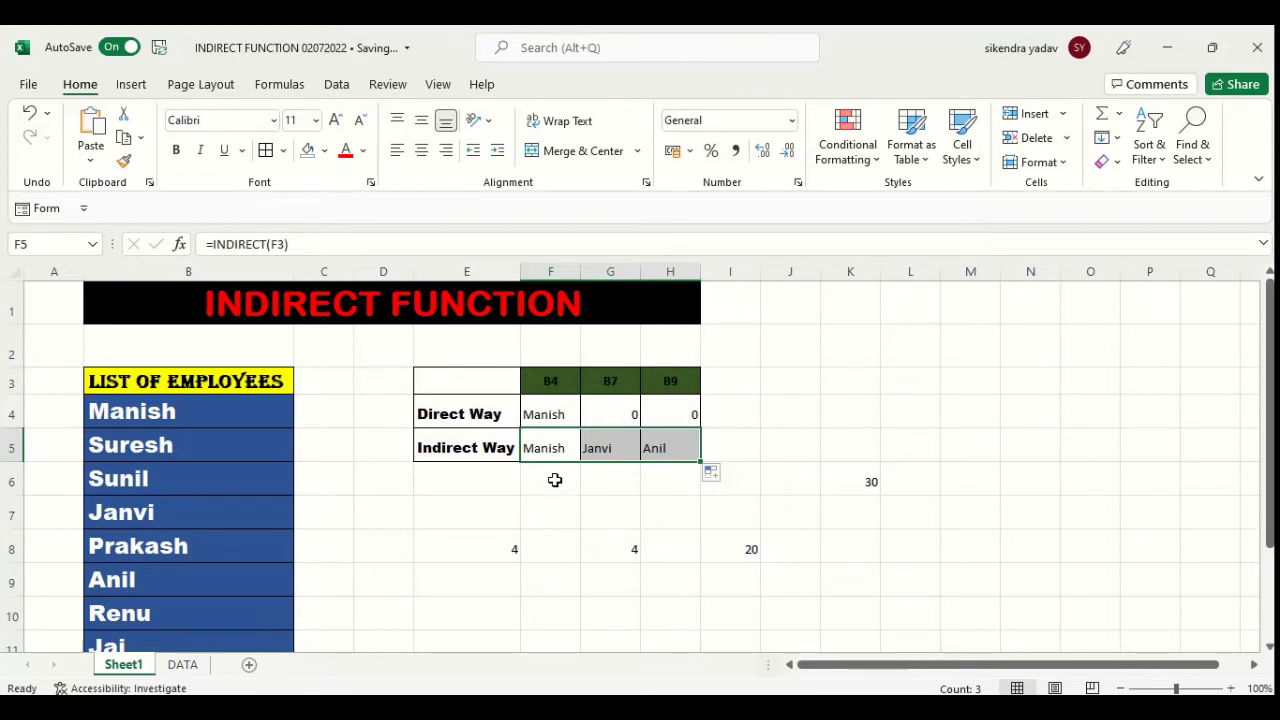
pyautogui.click(556, 443)
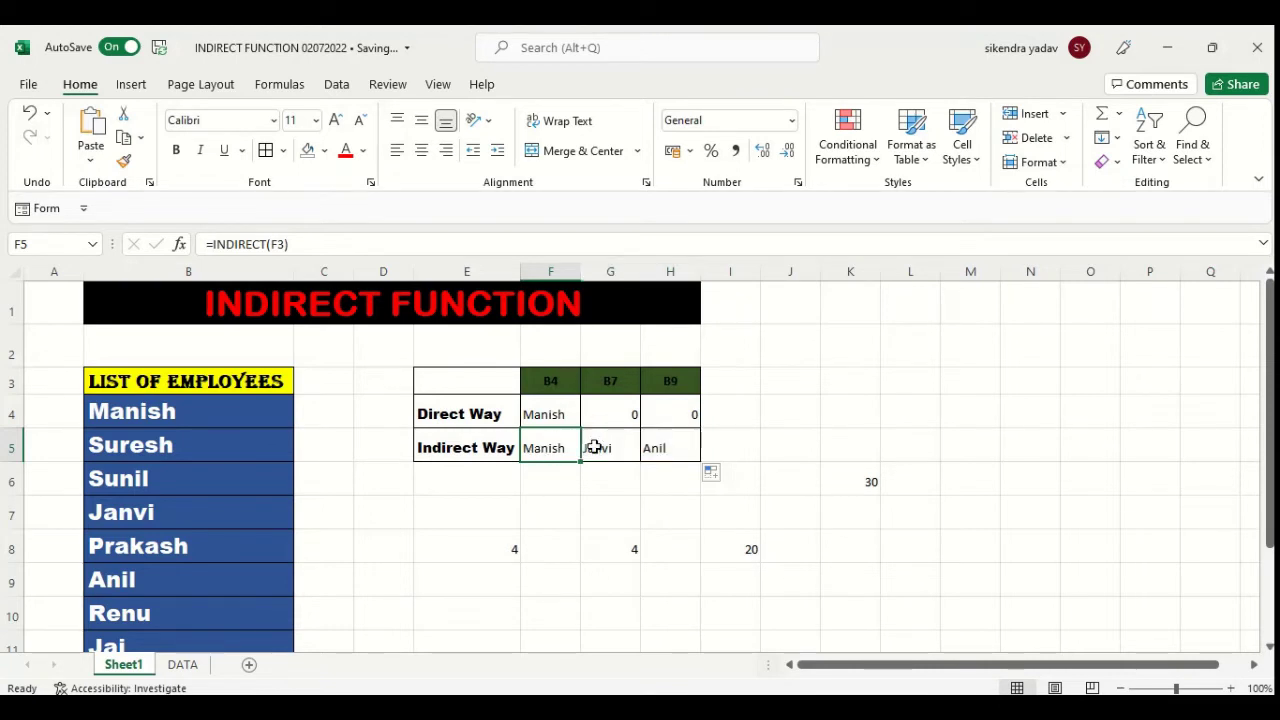
pyautogui.click(608, 449)
pyautogui.click(685, 448)
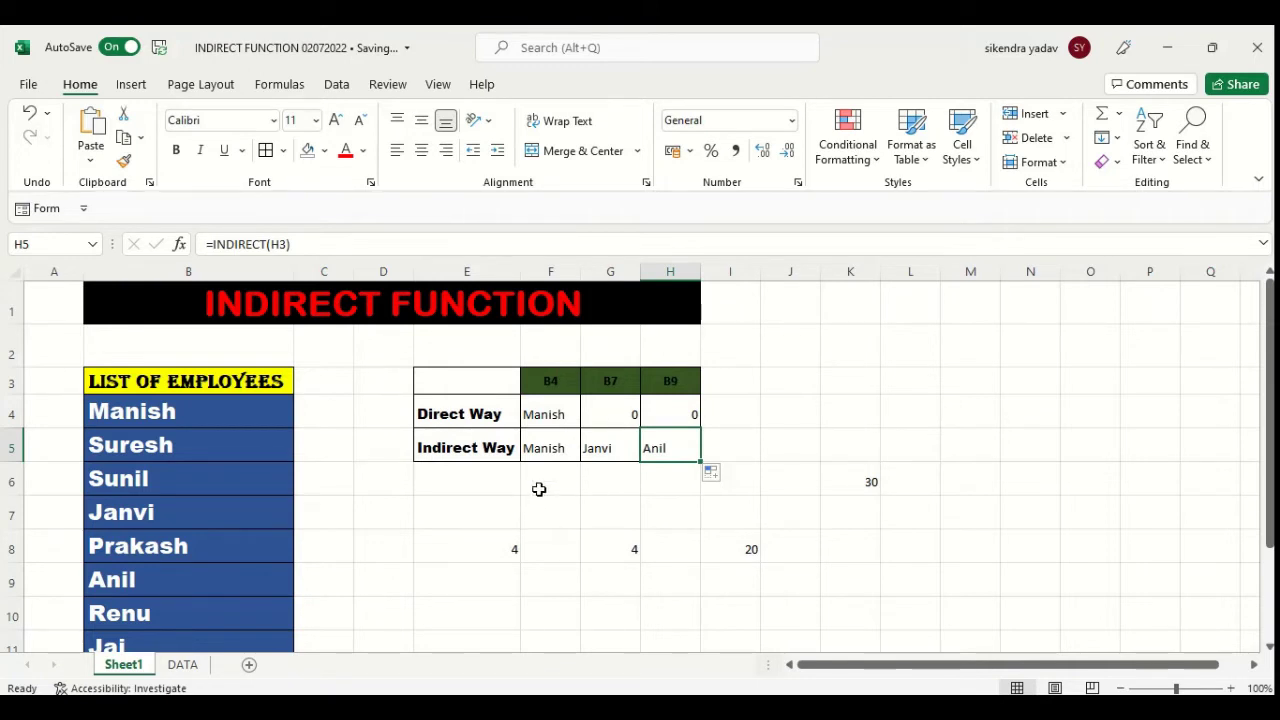
pyautogui.click(949, 566)
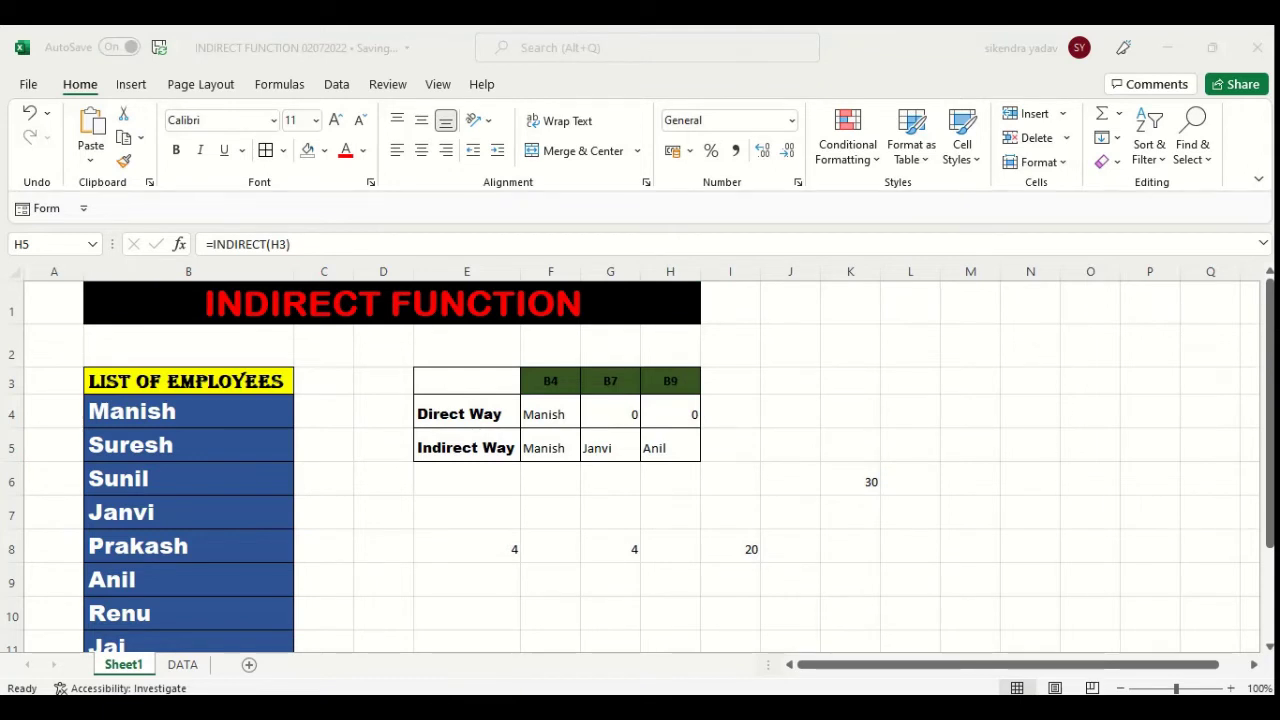
pyautogui.click(486, 497)
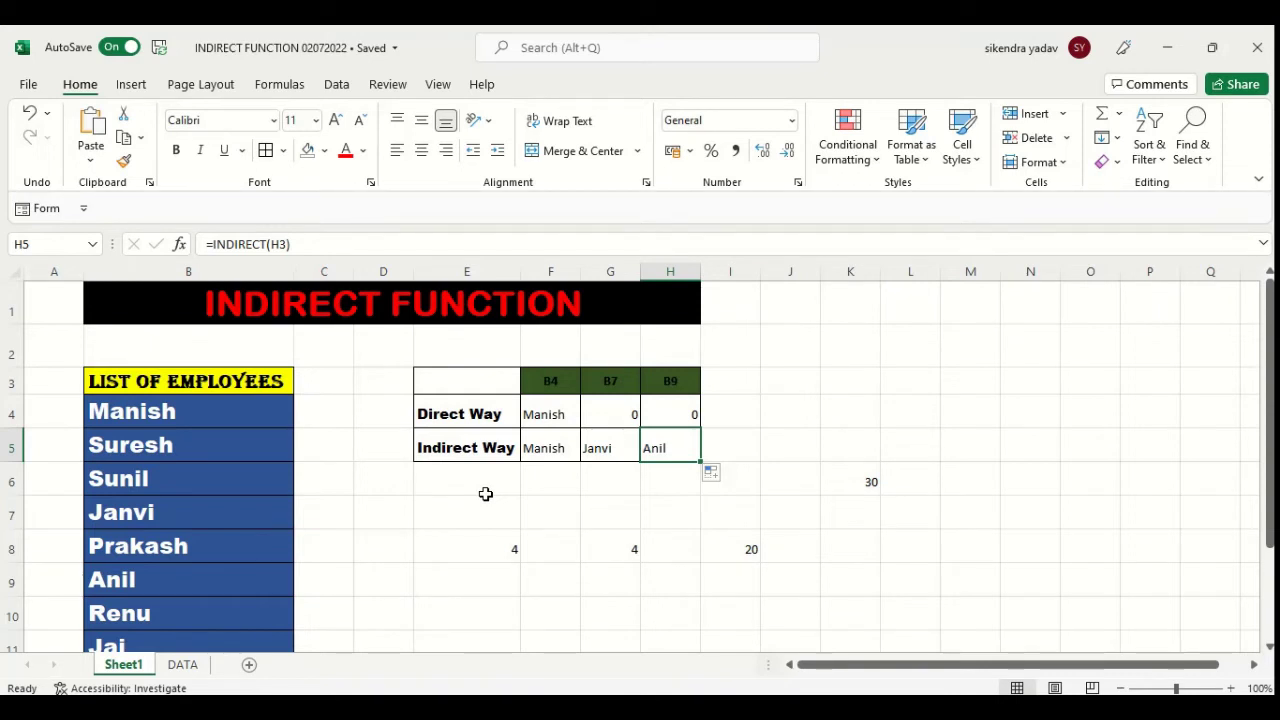
# - Delete the old COUNTA and INDIRECT formula from cell E8
pyautogui.click(467, 543)
pyautogui.scroll(-2, 547, 507)
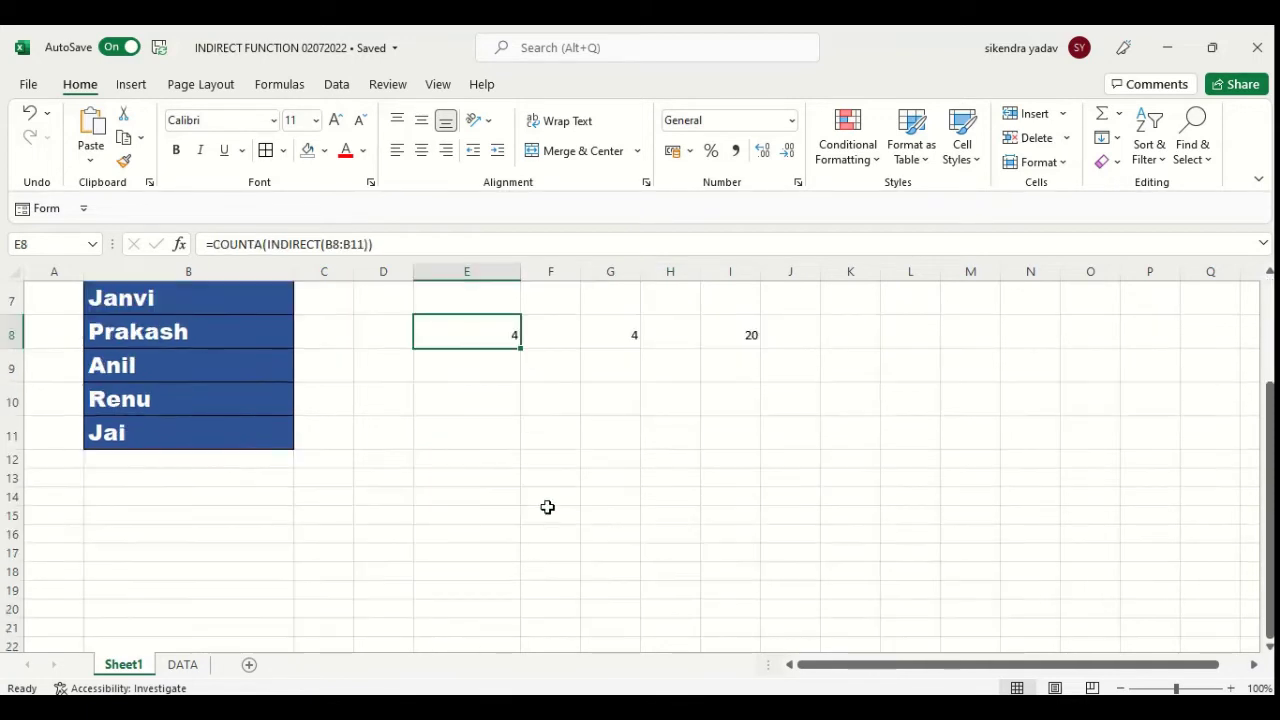
pyautogui.press('Delete')
pyautogui.press('Up')
pyautogui.press('Up')
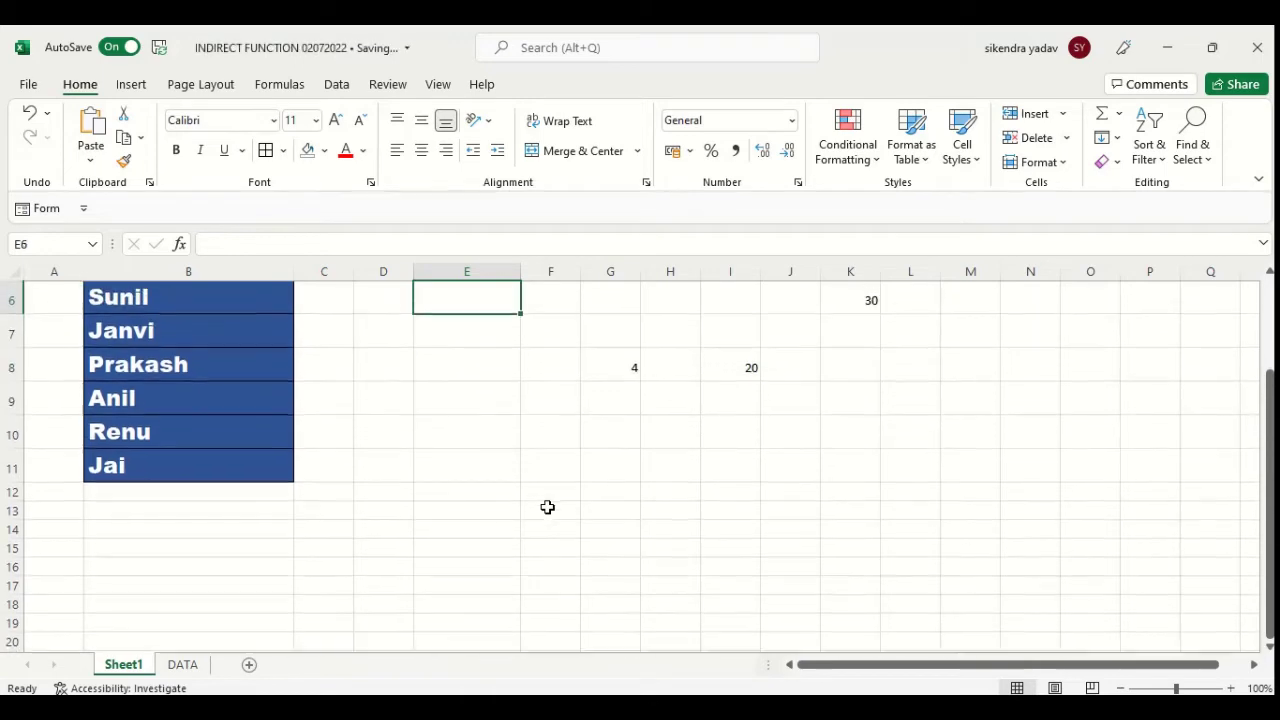
pyautogui.scroll(1, 430, 412)
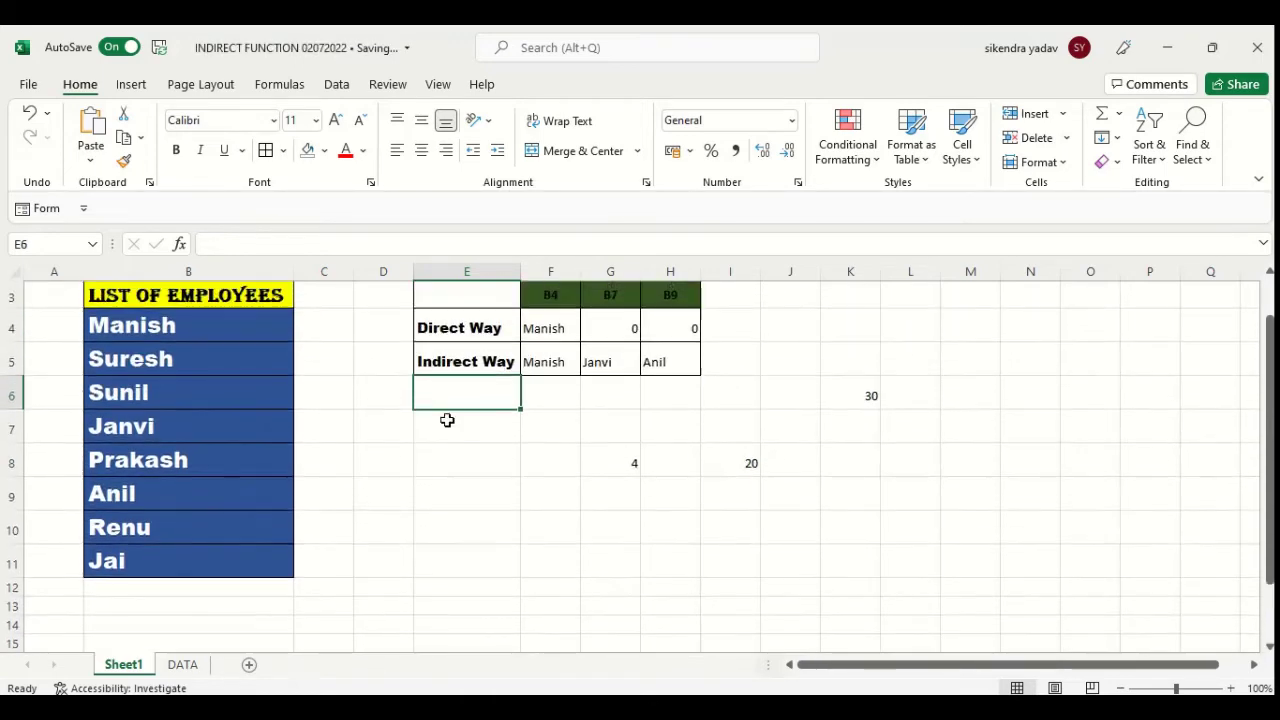
# - Enter =COUNTA(B3:B11) in cell E7 to count the entries in the employee list column
pyautogui.click(446, 420)
pyautogui.write('=')
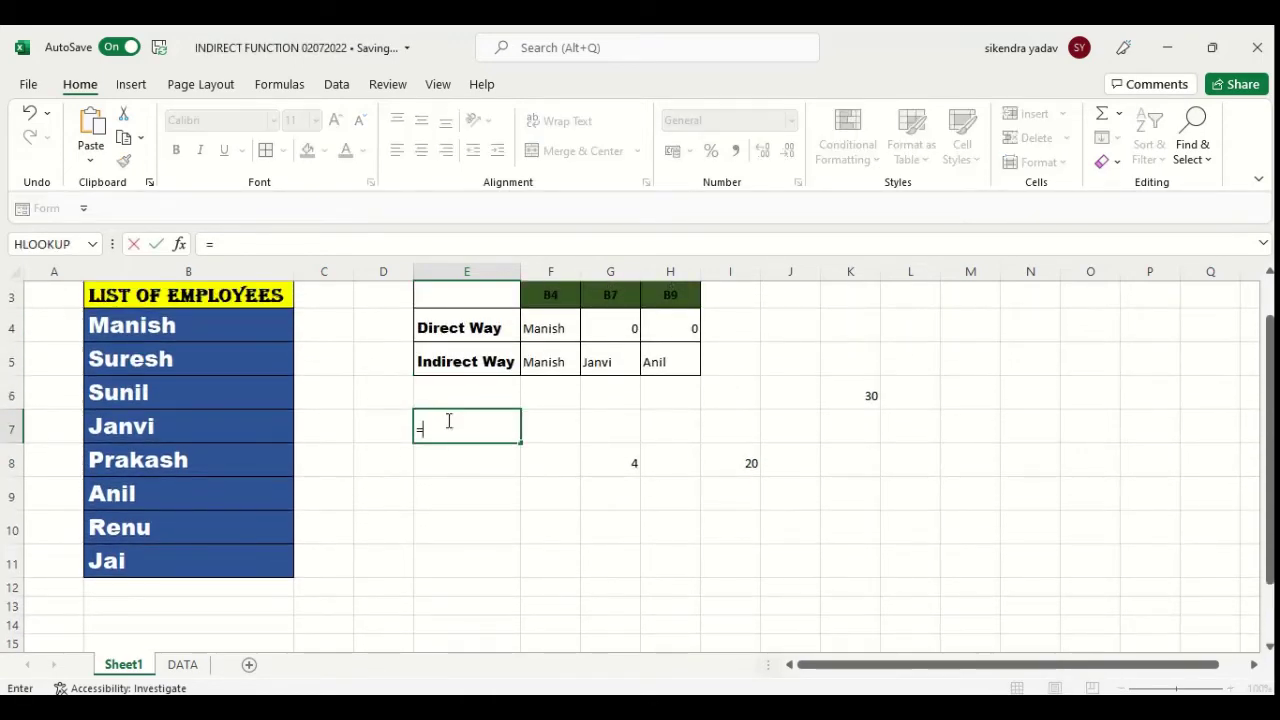
pyautogui.write('COU')
pyautogui.press('Down')
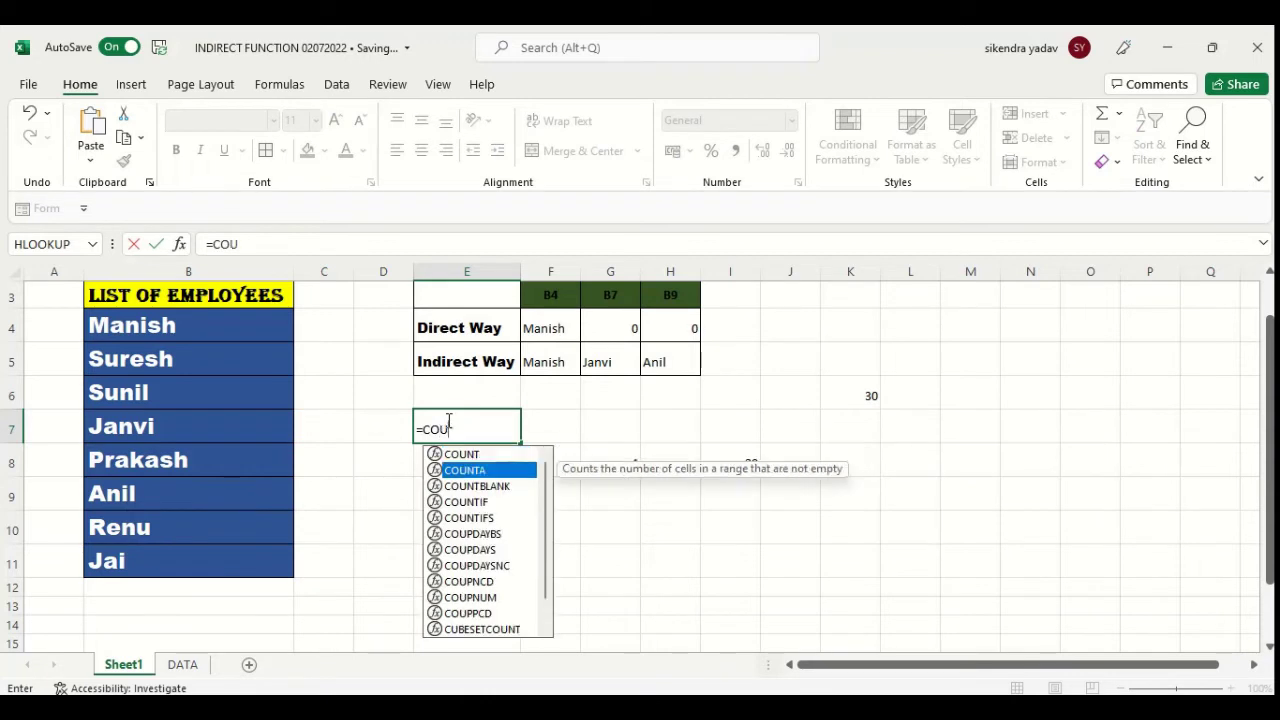
pyautogui.press('Tab')
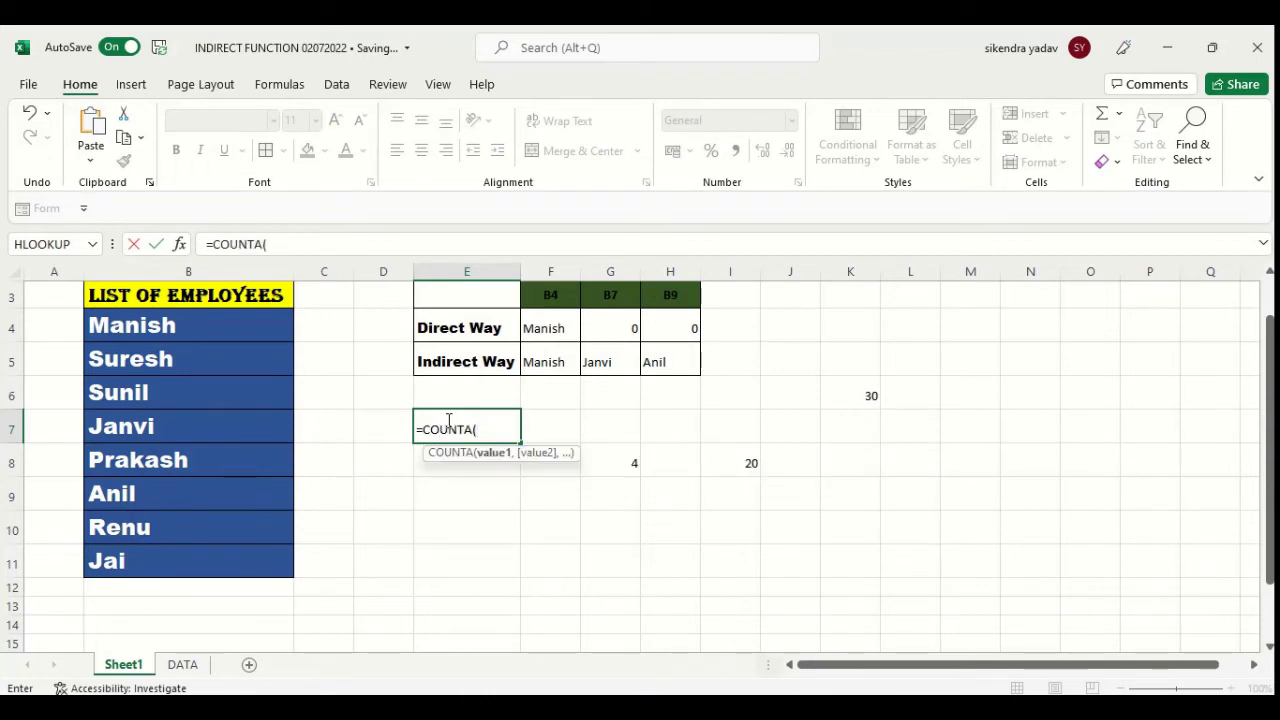
pyautogui.press('Left')
pyautogui.press('Left')
pyautogui.press('Left')
pyautogui.press('Up')
pyautogui.press('Up')
pyautogui.press('Up')
pyautogui.press('Up')
pyautogui.press('Up')
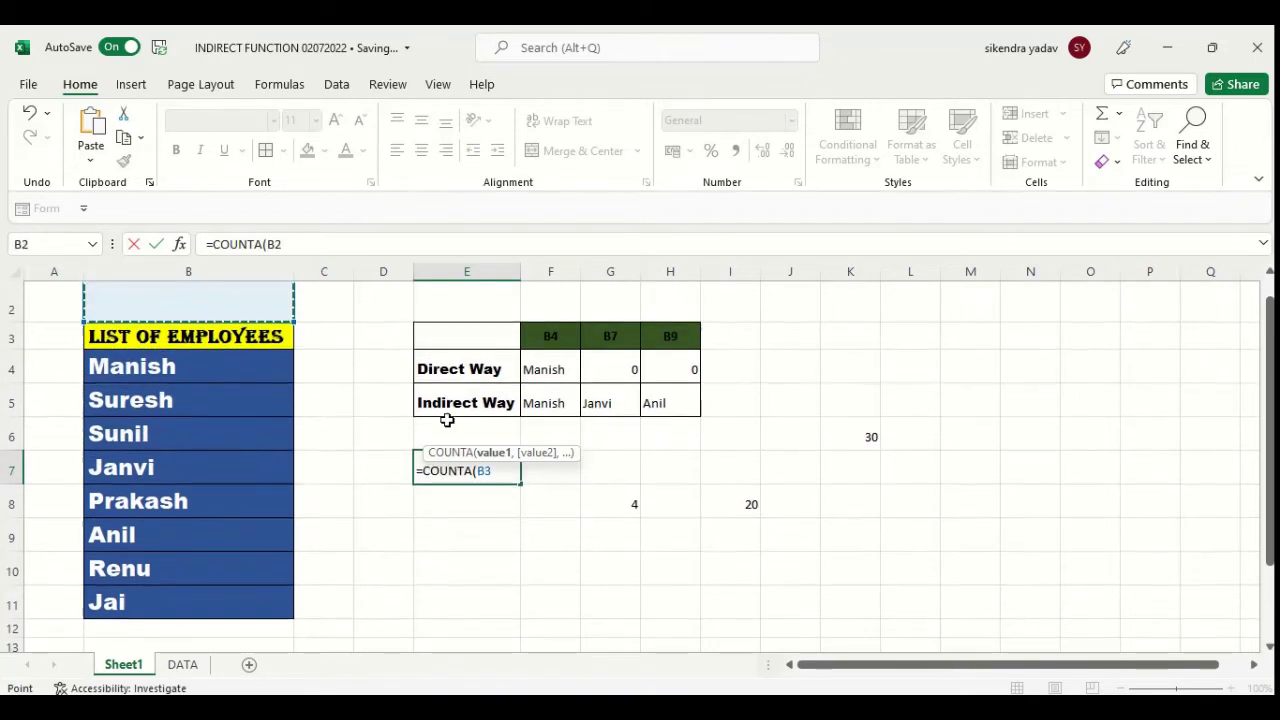
pyautogui.press('Down')
pyautogui.hotkey('ctrl', 'shift', 'Down')
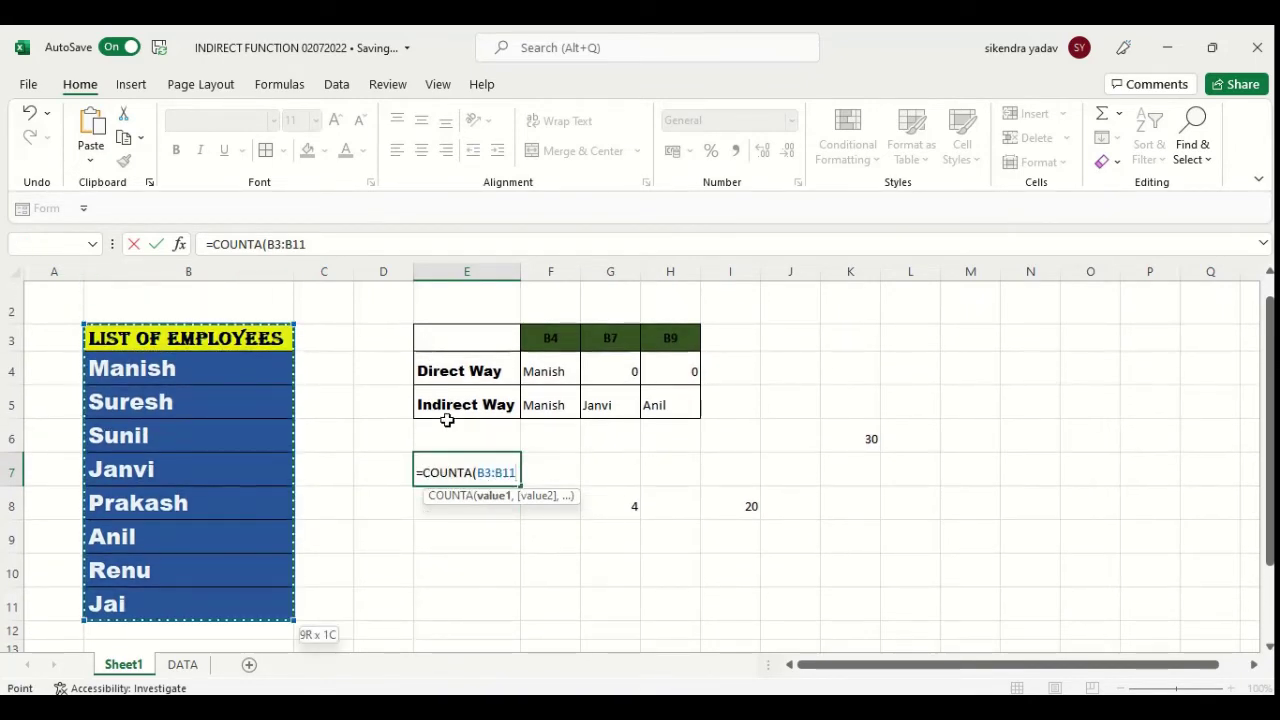
pyautogui.write(')')
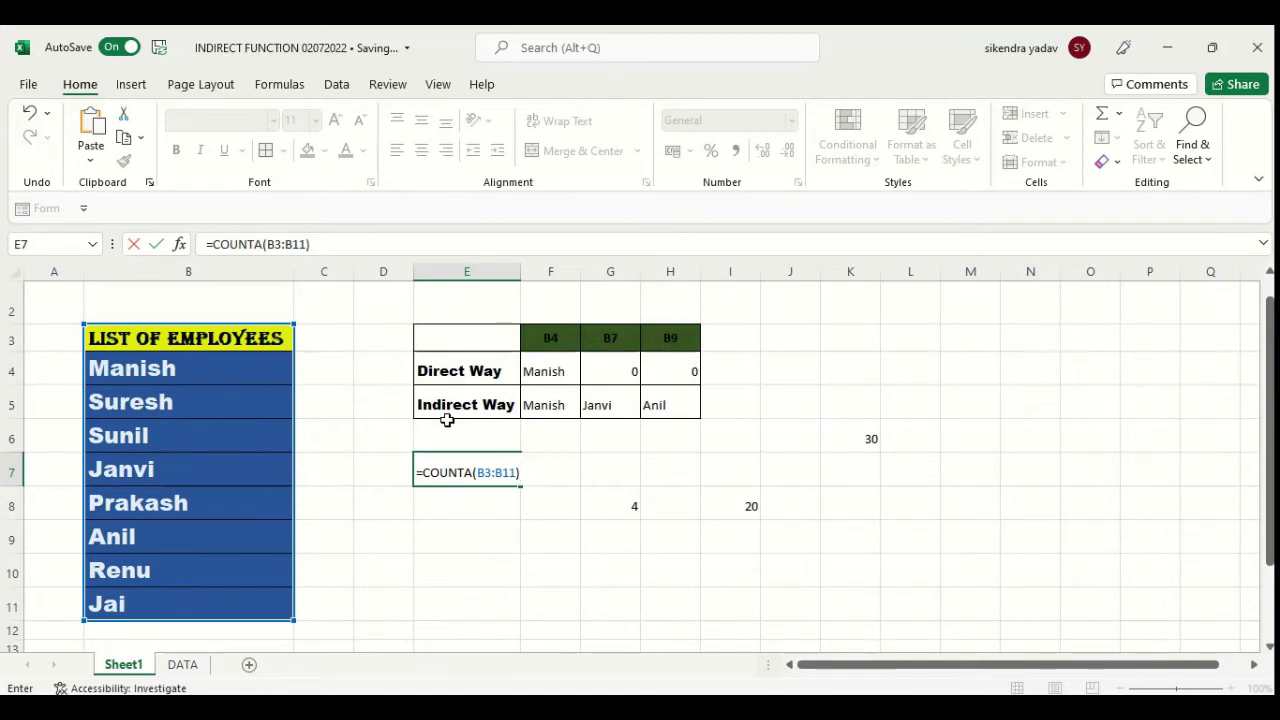
pyautogui.hotkey('shift', 'Down')
pyautogui.hotkey('shift', 'Down')
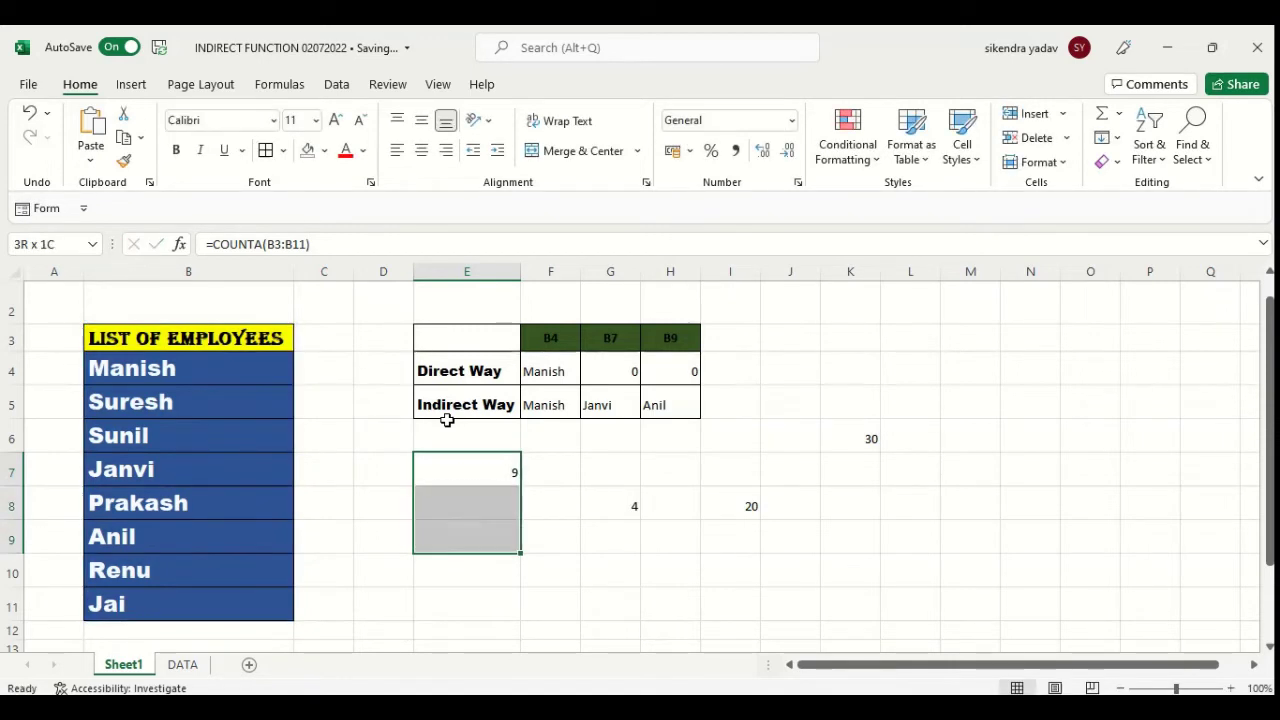
# - Replace the formula in cell E7 with =COUNTA(B3:B17), extending the counted range into the blank rows below the employee list
pyautogui.hotkey('shift', 'Up')
pyautogui.hotkey('shift', 'Up')
pyautogui.write('=COUNTA(')
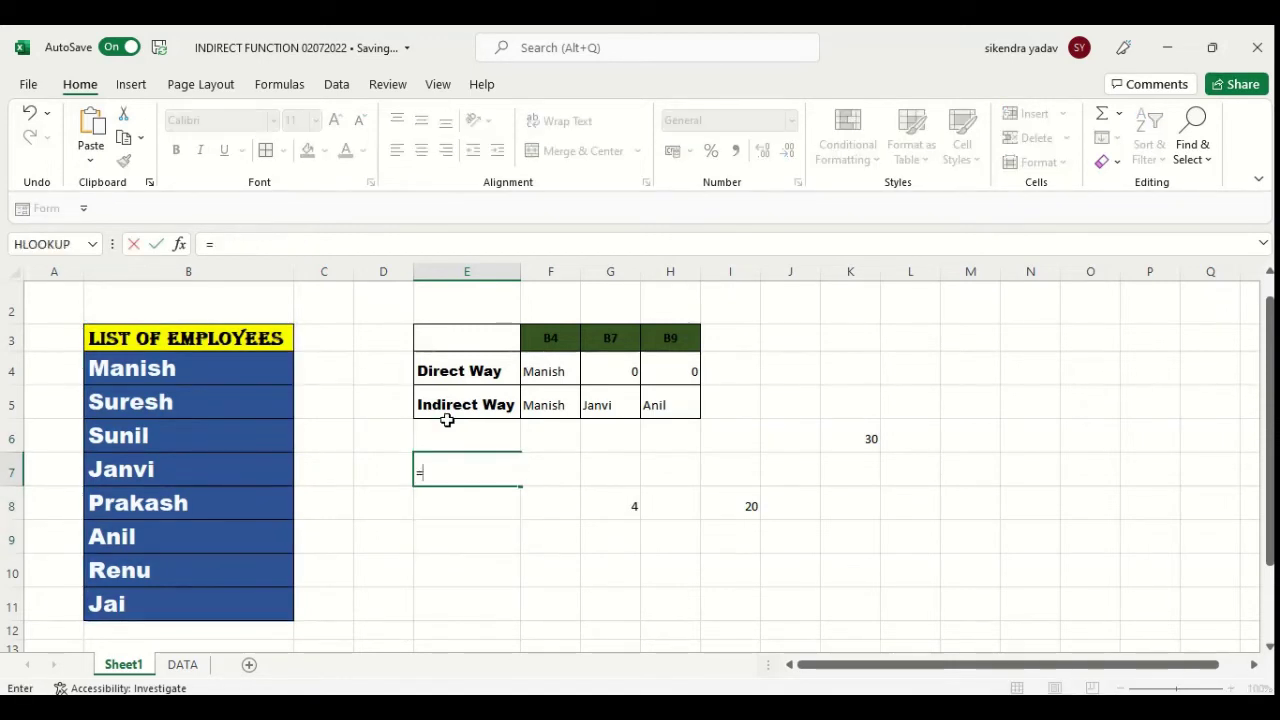
pyautogui.press('Left')
pyautogui.press('Left')
pyautogui.press('Left')
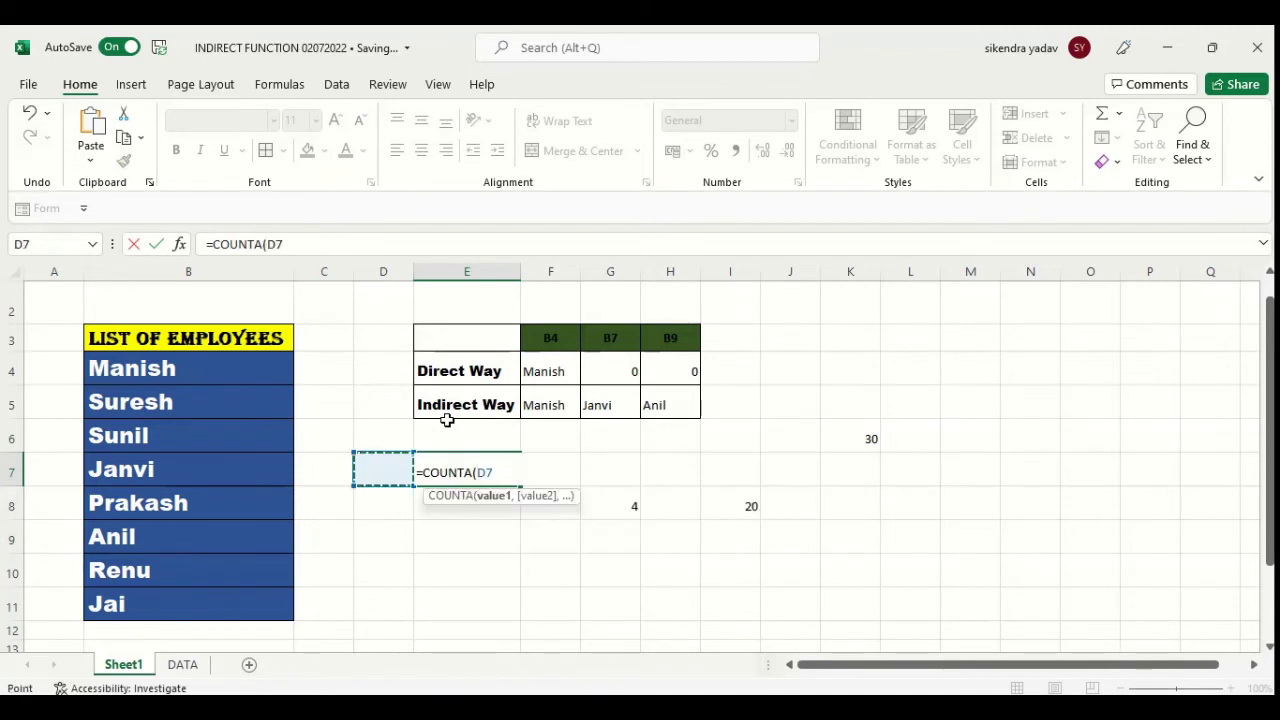
pyautogui.press('Up')
pyautogui.press('Up')
pyautogui.press('Up')
pyautogui.press('Up')
pyautogui.press('Down')
pyautogui.press('Up')
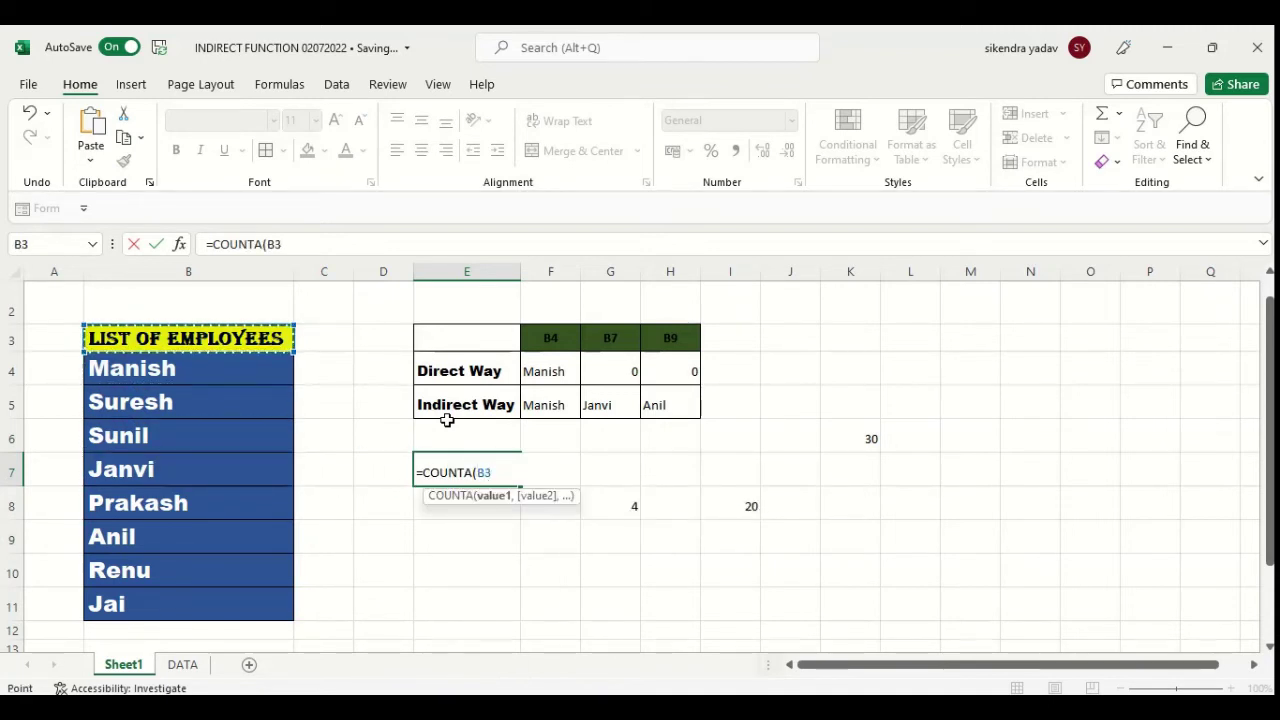
pyautogui.hotkey('shift', 'Down')
pyautogui.hotkey('shift', 'Down')
pyautogui.hotkey('shift', 'Down')
pyautogui.hotkey('shift', 'Down')
pyautogui.hotkey('shift', 'Down')
pyautogui.hotkey('shift', 'Down')
pyautogui.hotkey('shift', 'Down')
pyautogui.hotkey('shift', 'Down')
pyautogui.hotkey('shift', 'Down')
pyautogui.hotkey('shift', 'Down')
pyautogui.hotkey('shift', 'Down')
pyautogui.hotkey('shift', 'Down')
pyautogui.hotkey('shift', 'Down')
pyautogui.hotkey('shift', 'Down')
pyautogui.hotkey('shift', 'Down')
pyautogui.hotkey('shift', 'Up')
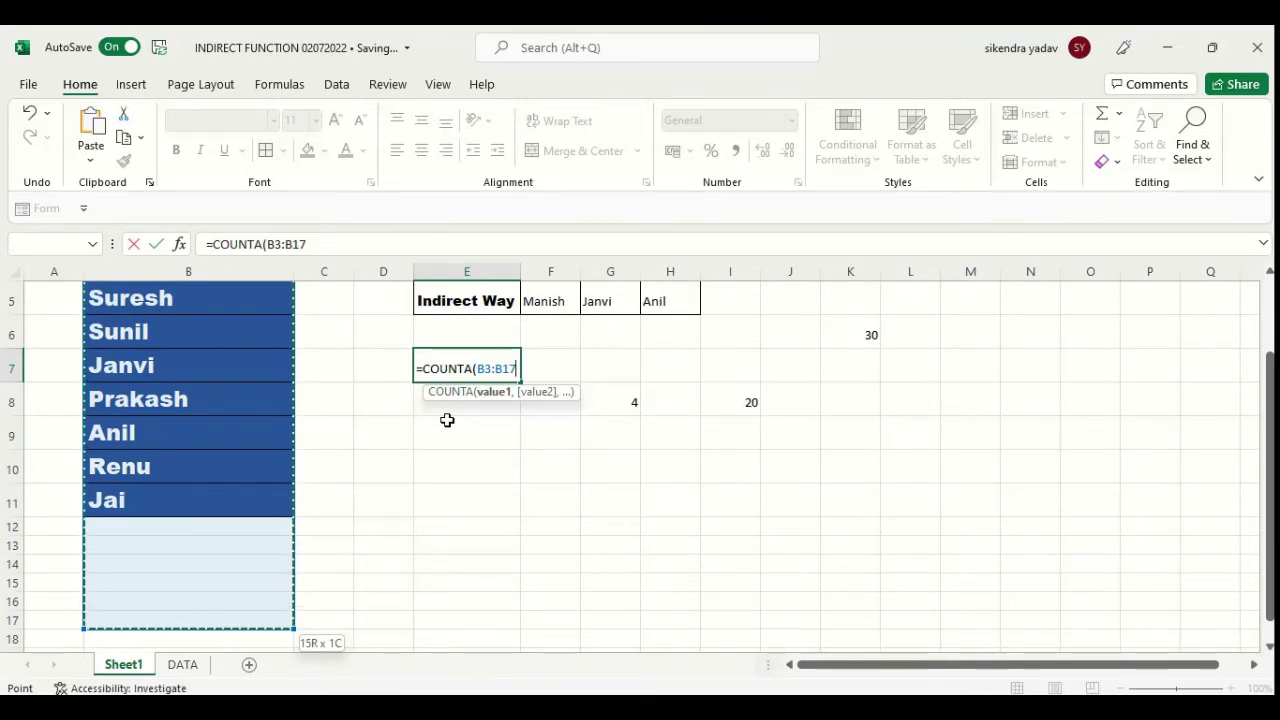
pyautogui.write(')')
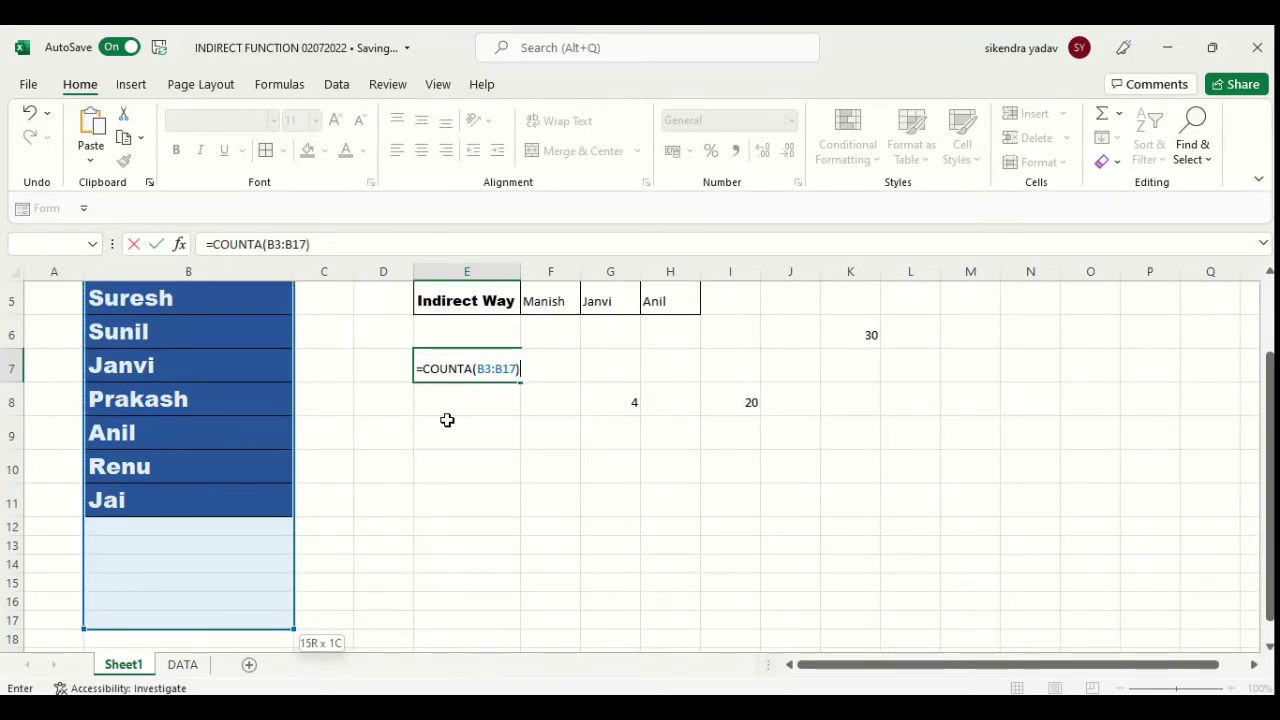
pyautogui.press('Return')
pyautogui.press('Up')
pyautogui.press('Left')
pyautogui.press('Left')
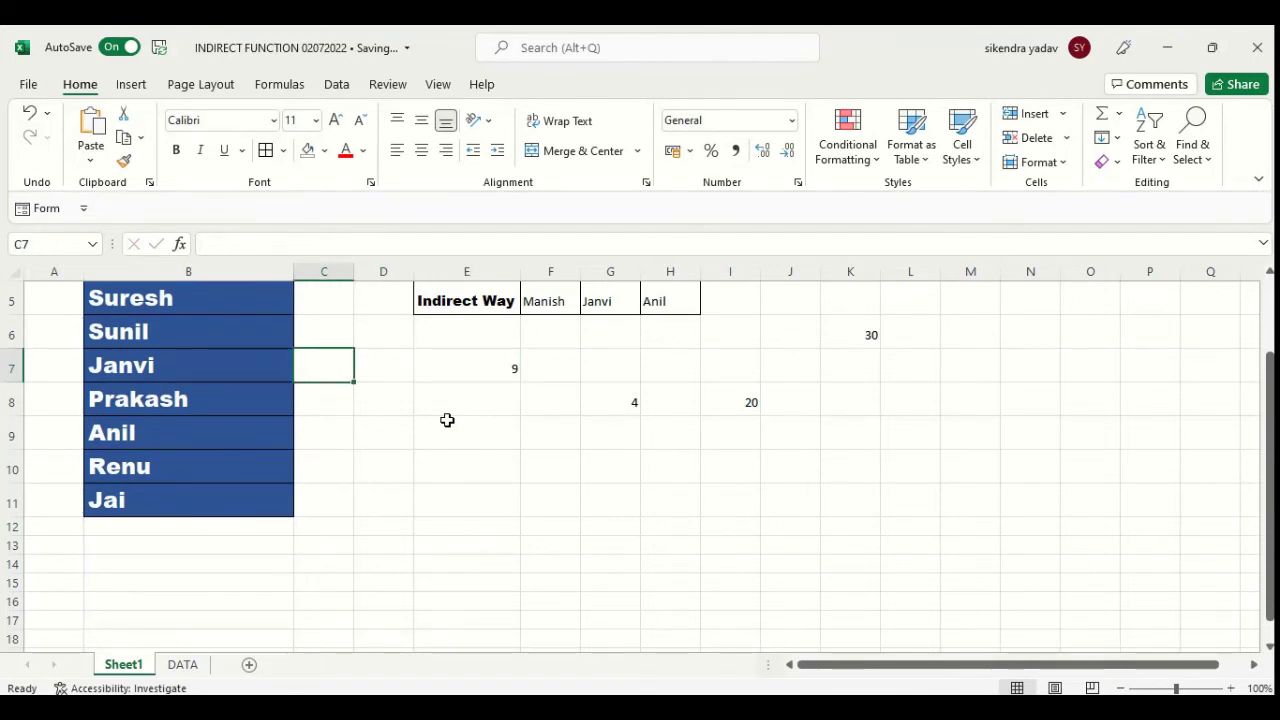
pyautogui.press('Right')
pyautogui.press('Right')
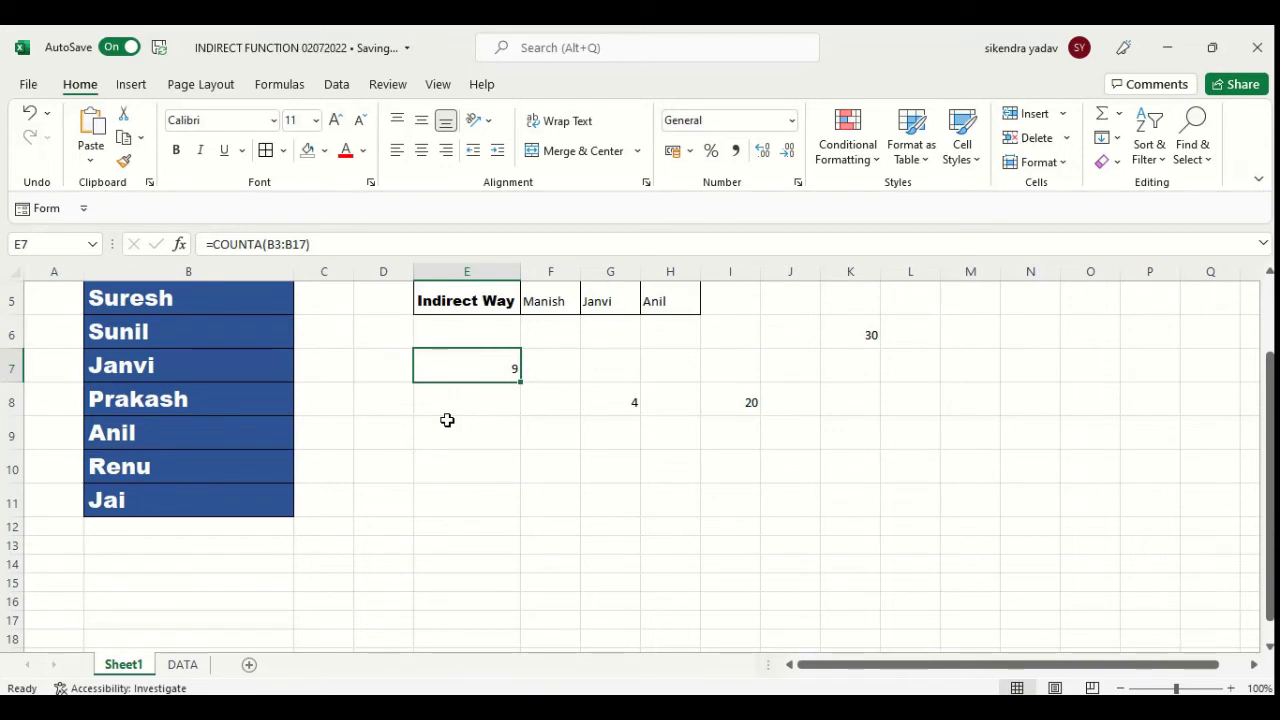
# - Enter =COUNTA(INDIRECT(B4:B10)) in cell E7 and review the finished formula
pyautogui.scroll(3, 447, 420)
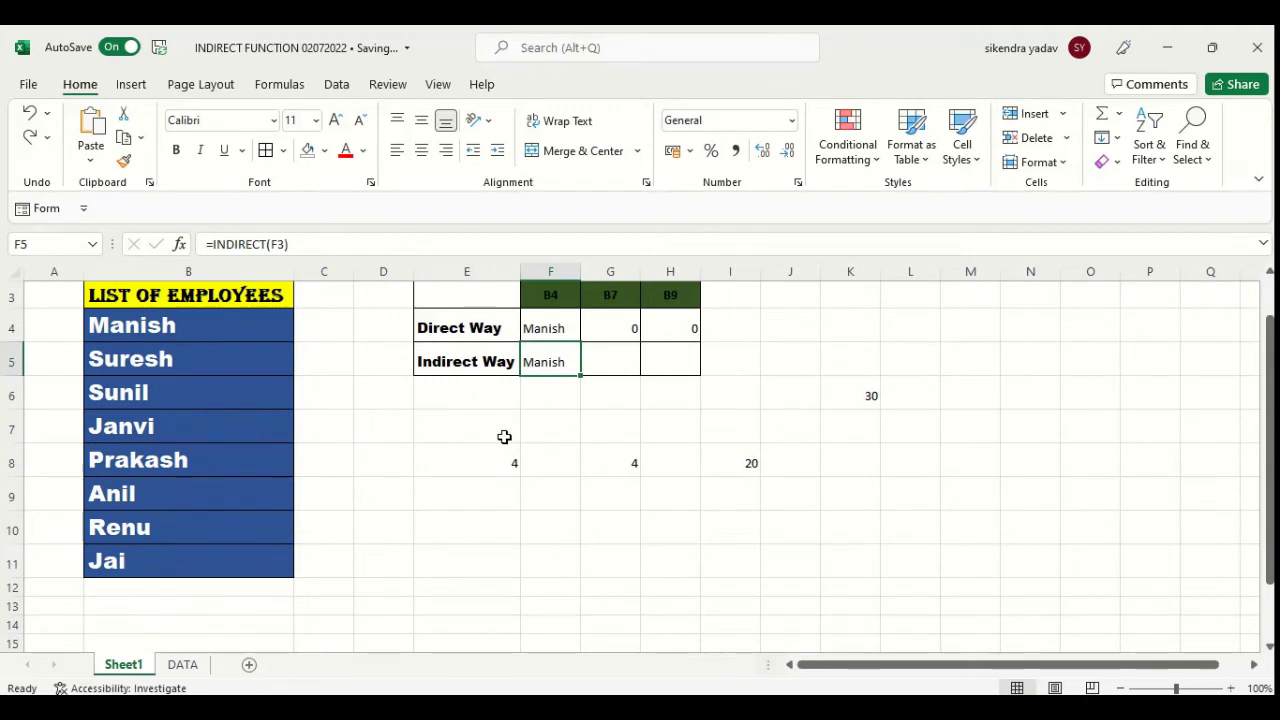
pyautogui.click(503, 437)
pyautogui.write('=CP')
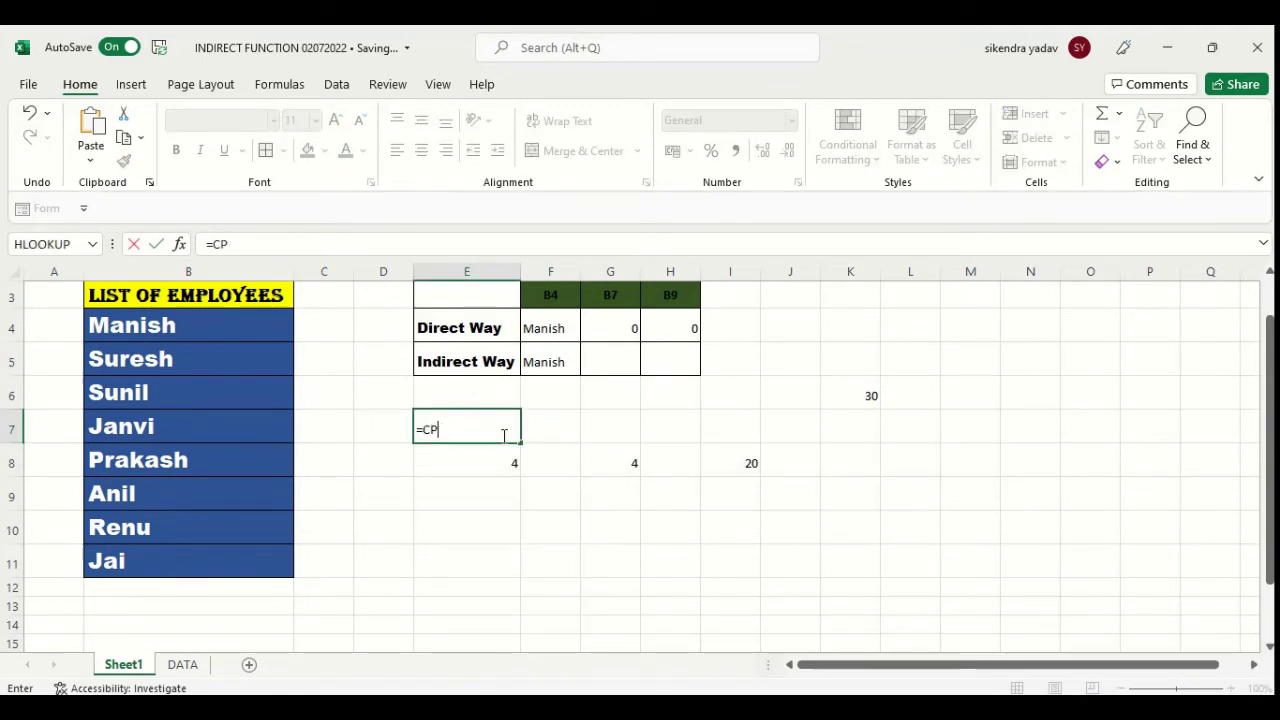
pyautogui.press('BackSpace')
pyautogui.write('OU')
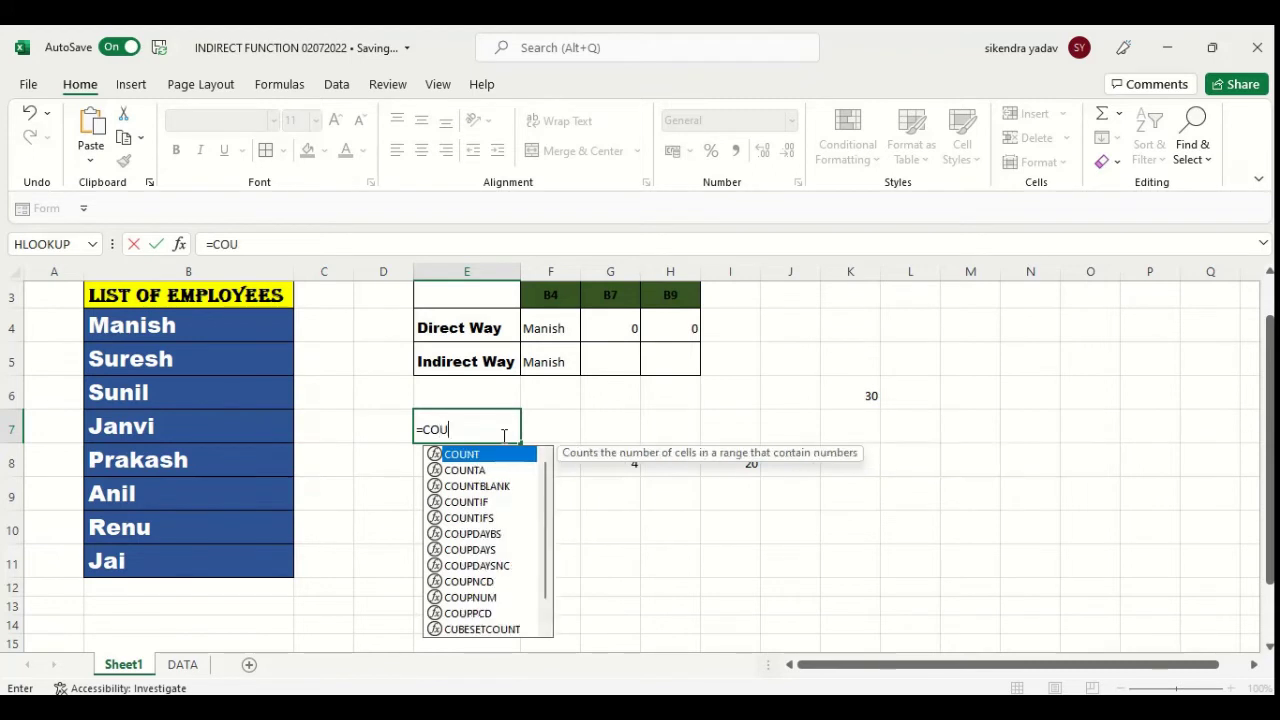
pyautogui.write('NTA(IN')
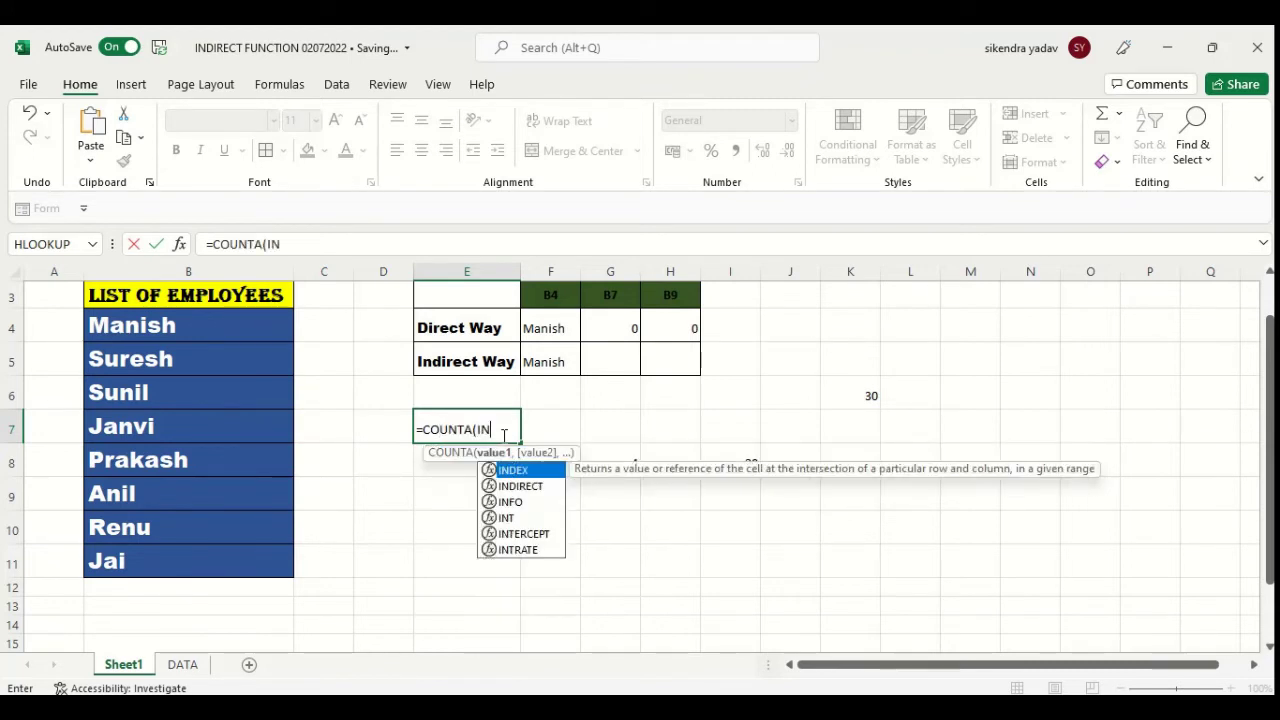
pyautogui.press('Down')
pyautogui.press('Tab')
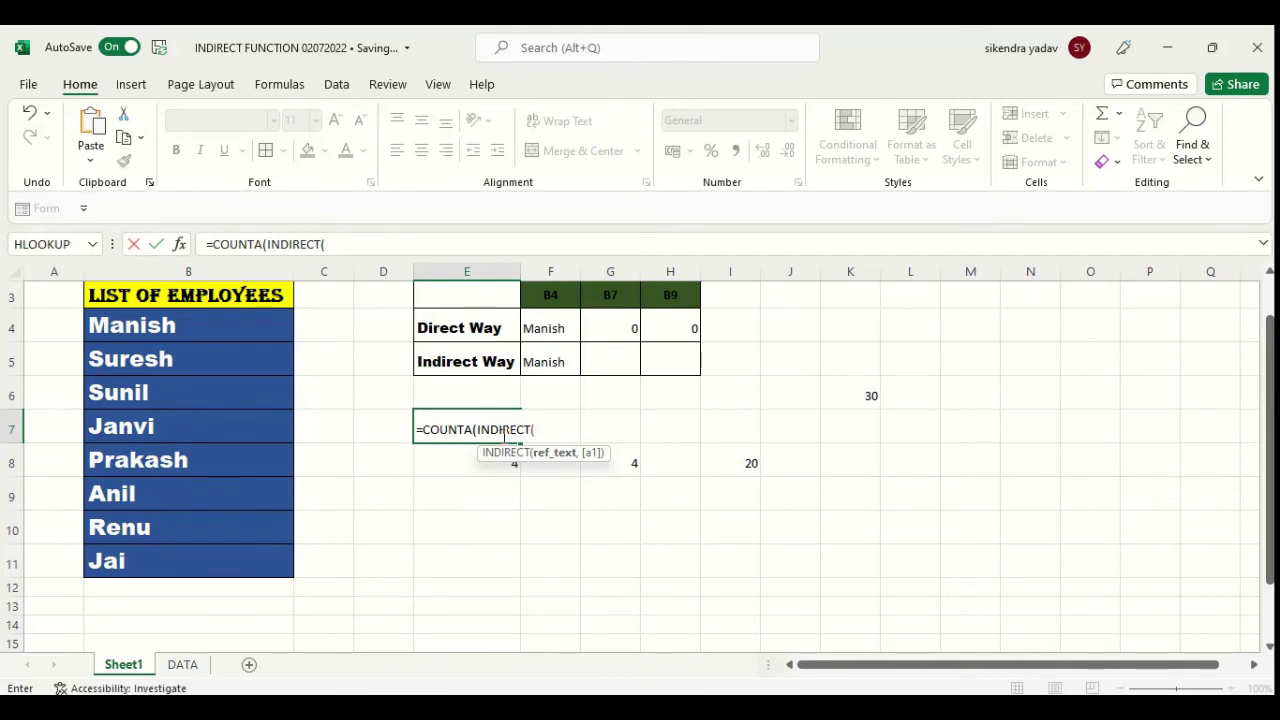
pyautogui.write('B4')
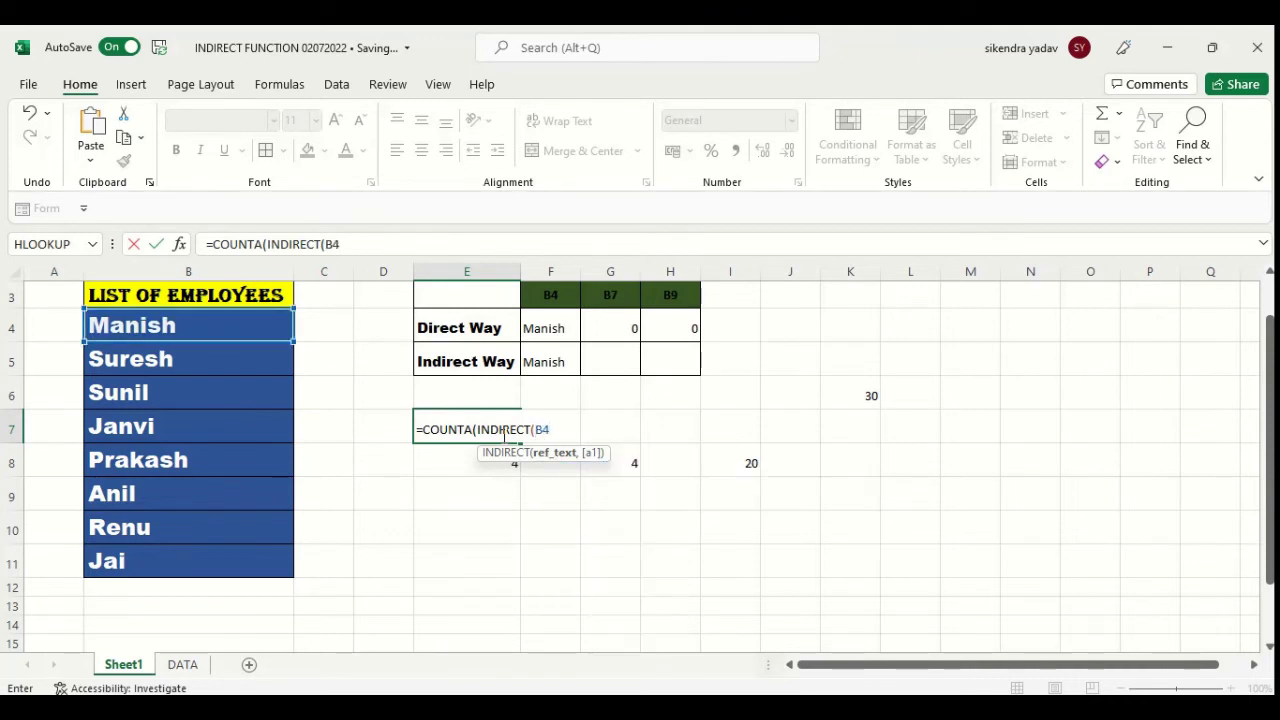
pyautogui.write(':B10')
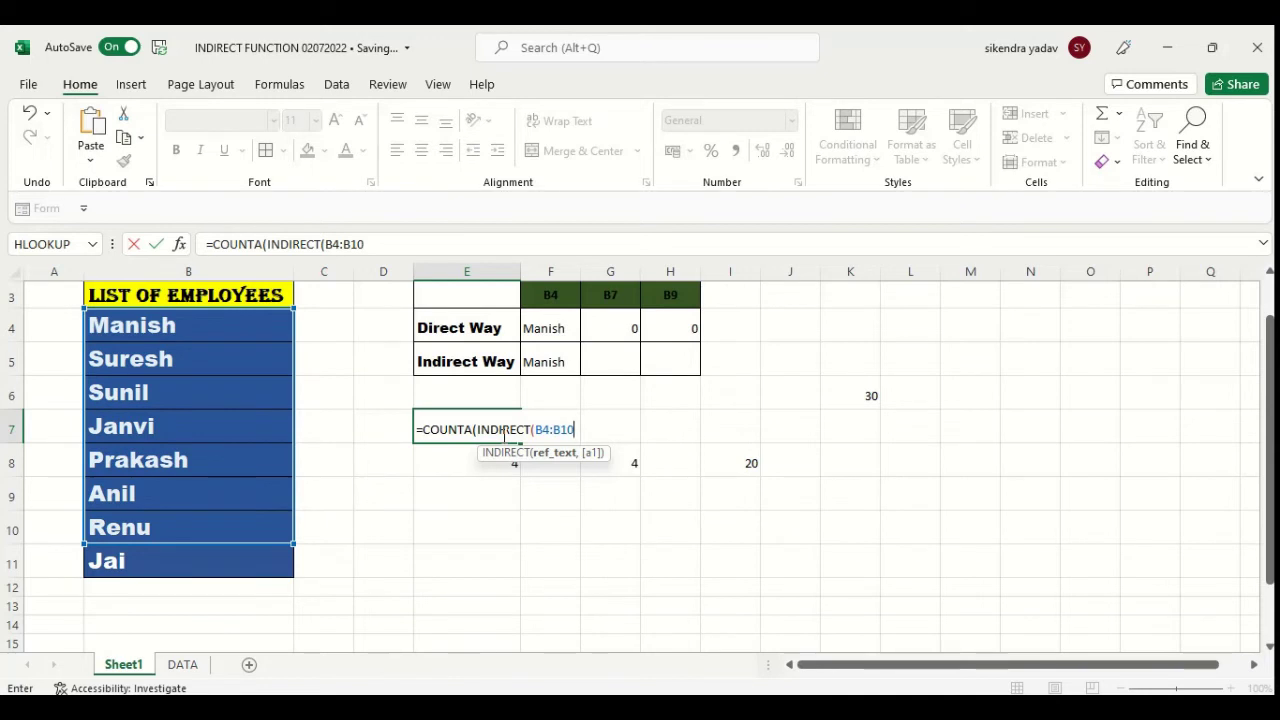
pyautogui.write(')')
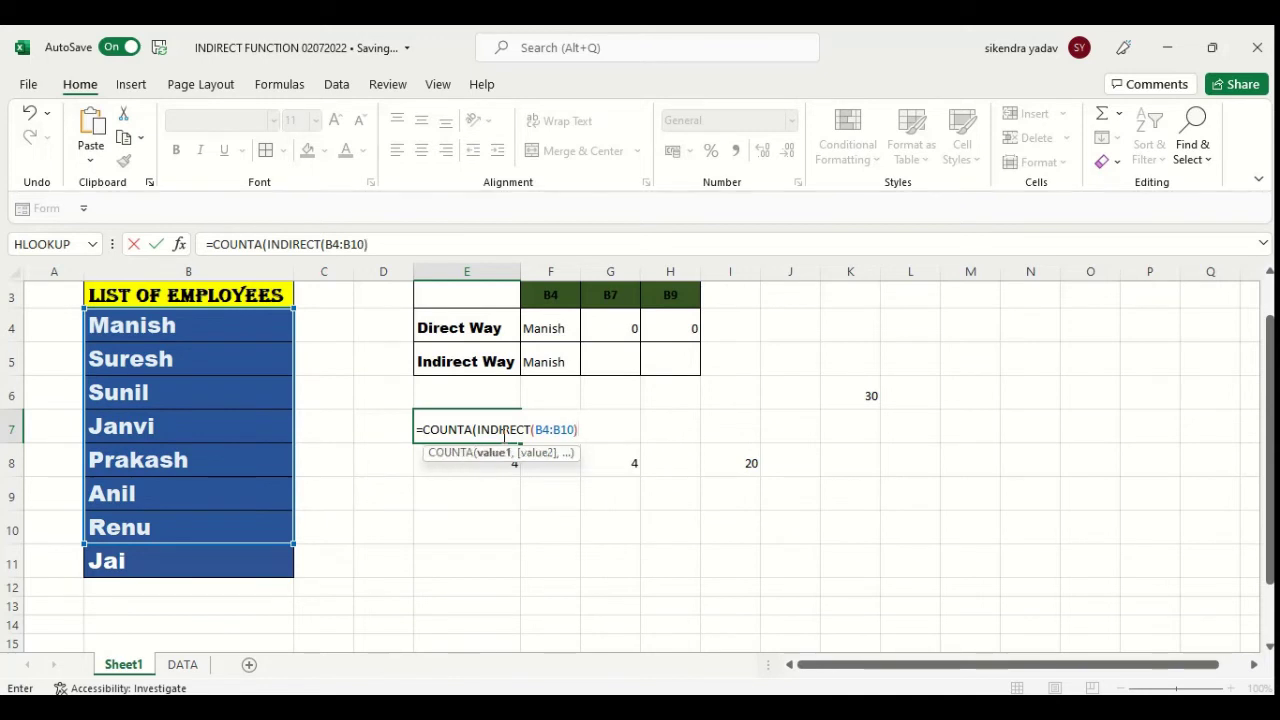
pyautogui.write(')')
pyautogui.press('Return')
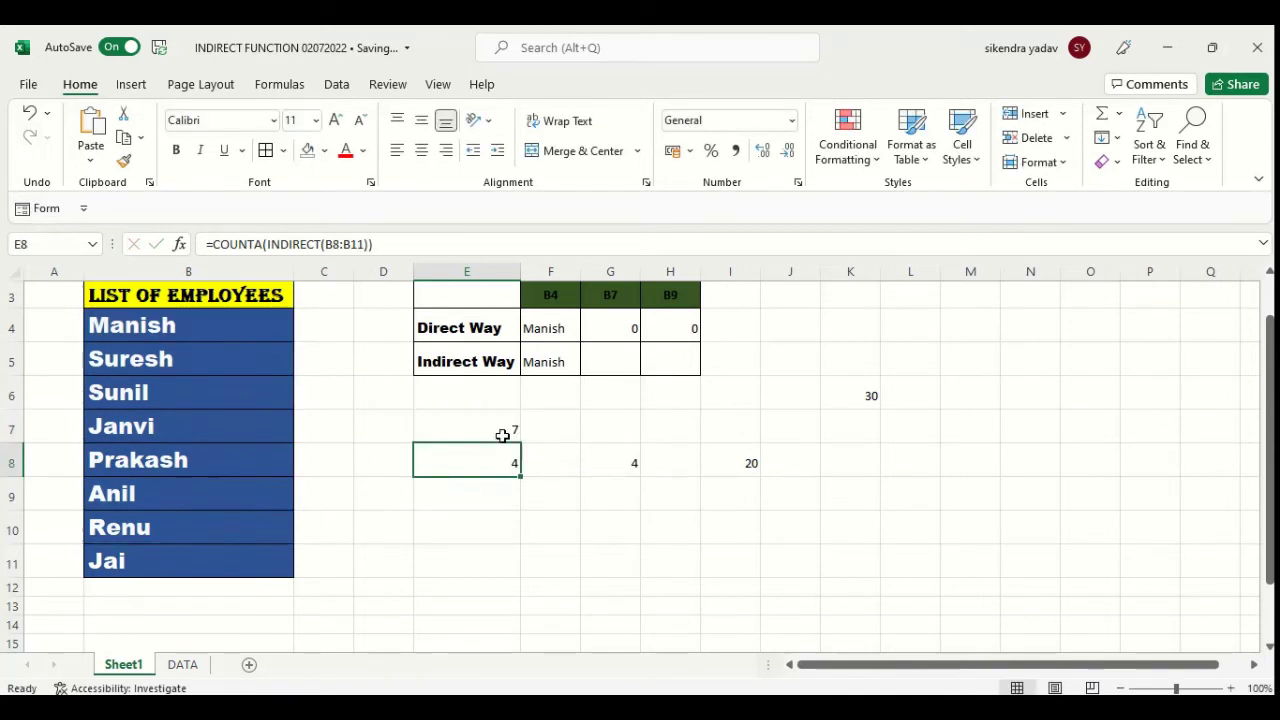
pyautogui.click(503, 435)
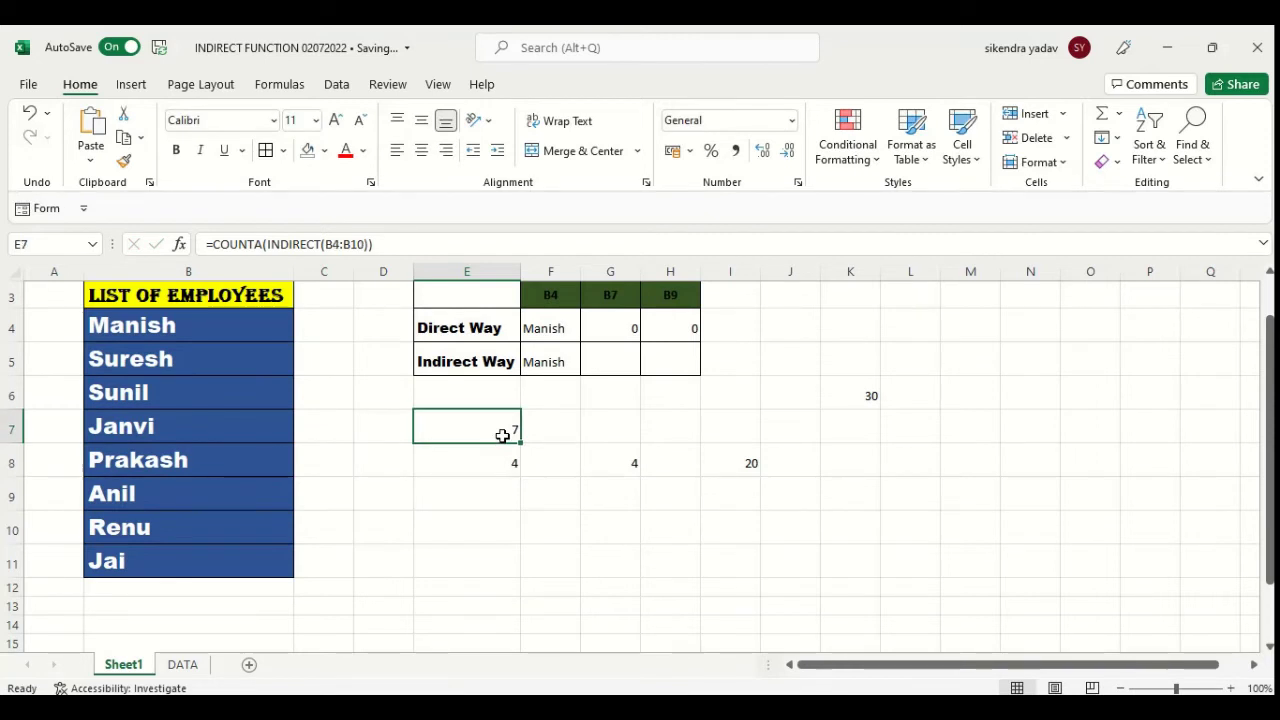
pyautogui.press('Return')
pyautogui.click(503, 435)
# - Check the region values on the DATA sheet and clear the contents of E6:L9 on Sheet1
pyautogui.click(184, 666)
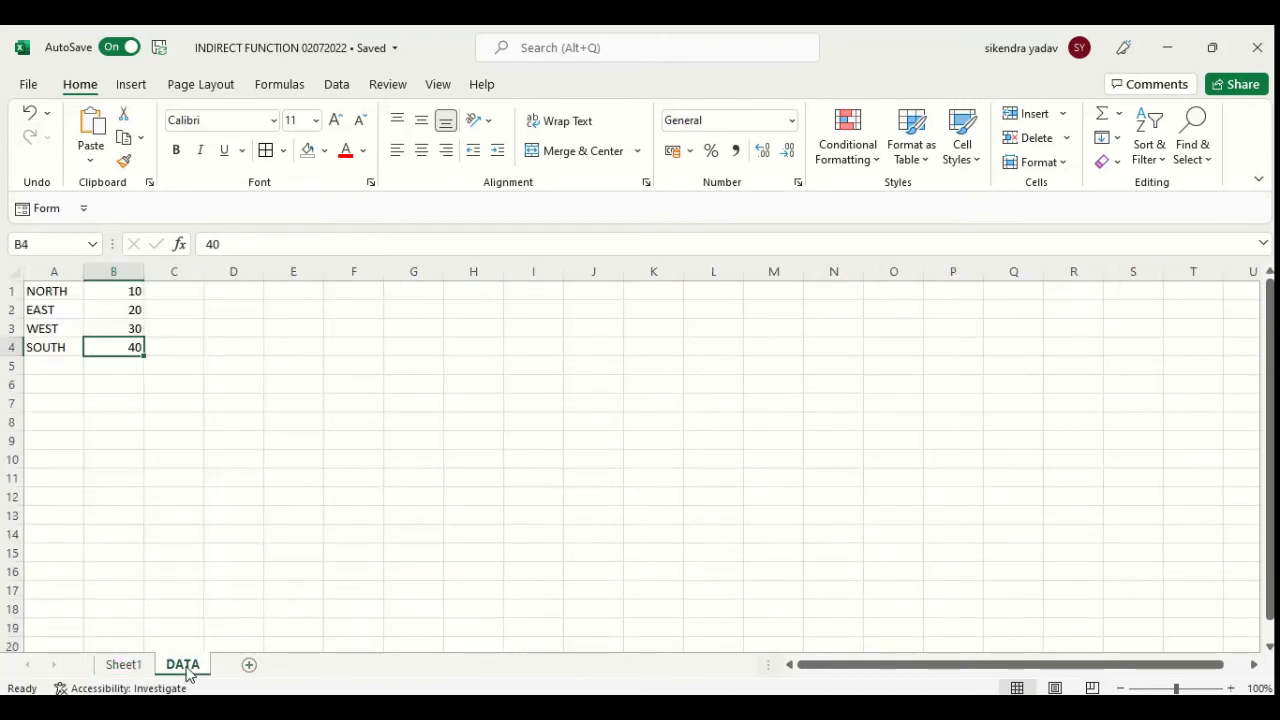
pyautogui.click(124, 665)
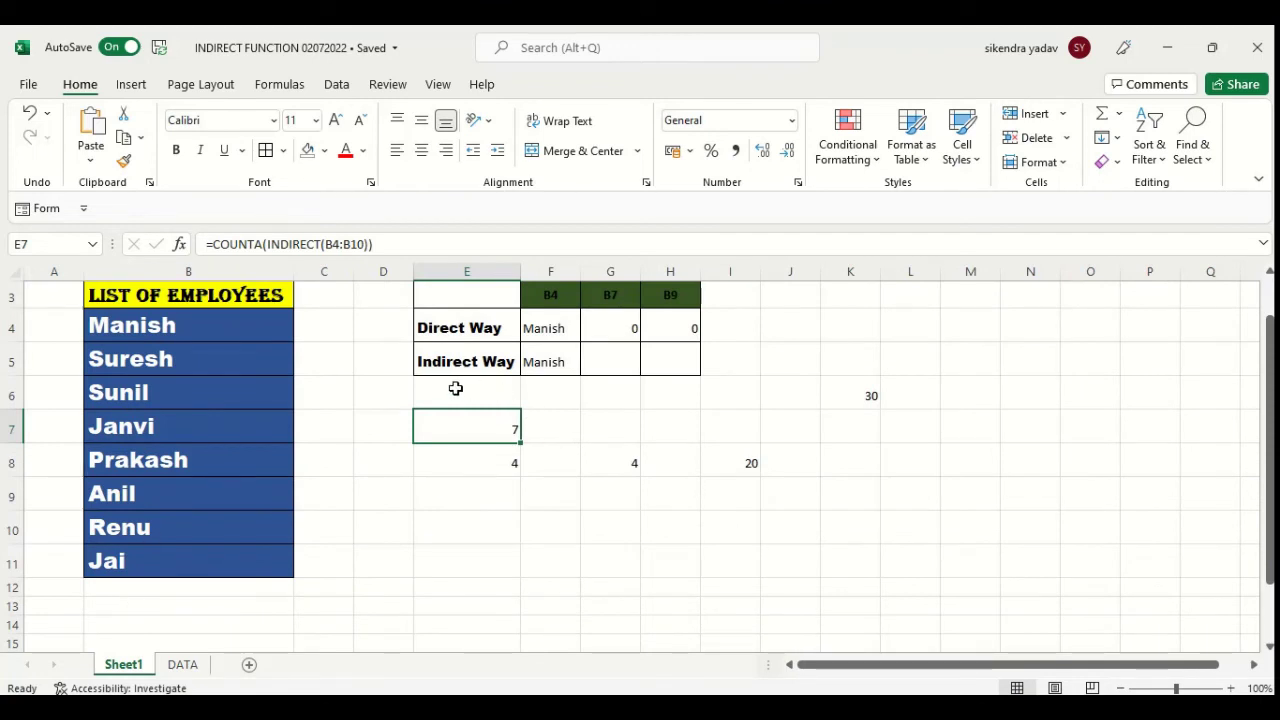
pyautogui.moveTo(455, 388); pyautogui.dragTo(886, 491)
pyautogui.press('Delete')
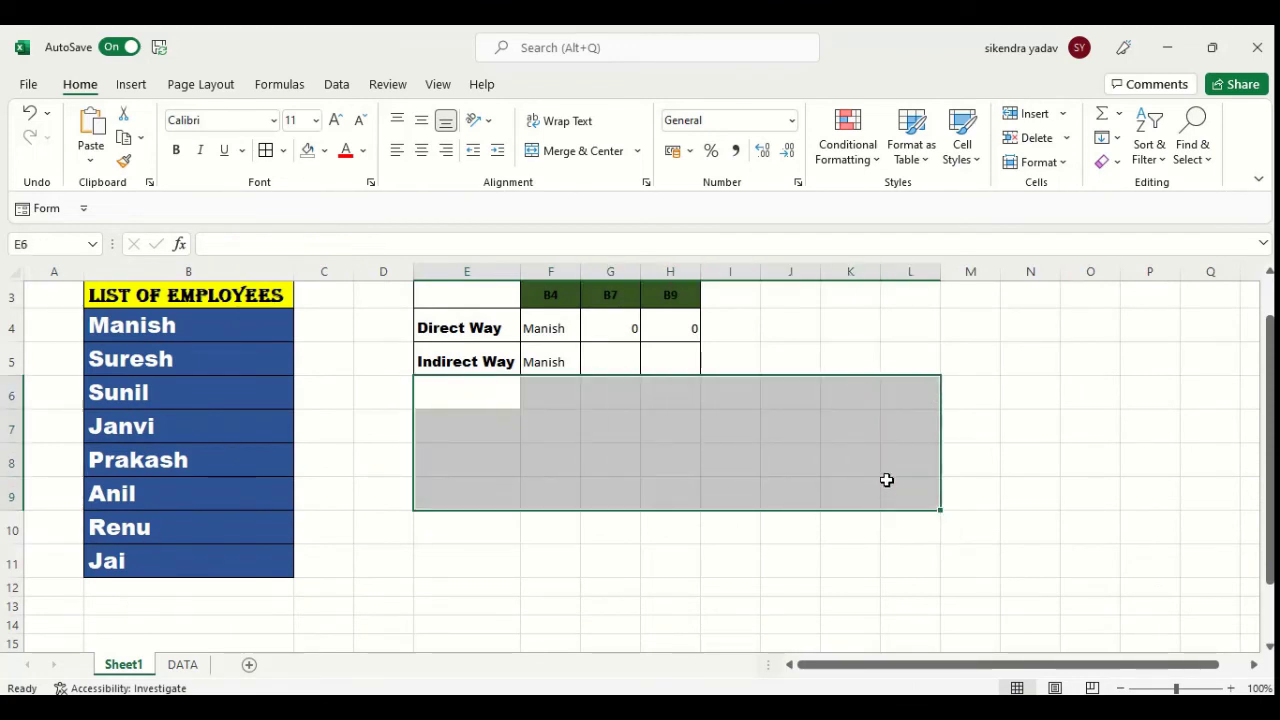
pyautogui.click(615, 550)
# - Enter the direct cross-sheet reference =DATA!B1 in cell E7 of Sheet1 and review its formula
pyautogui.click(514, 438)
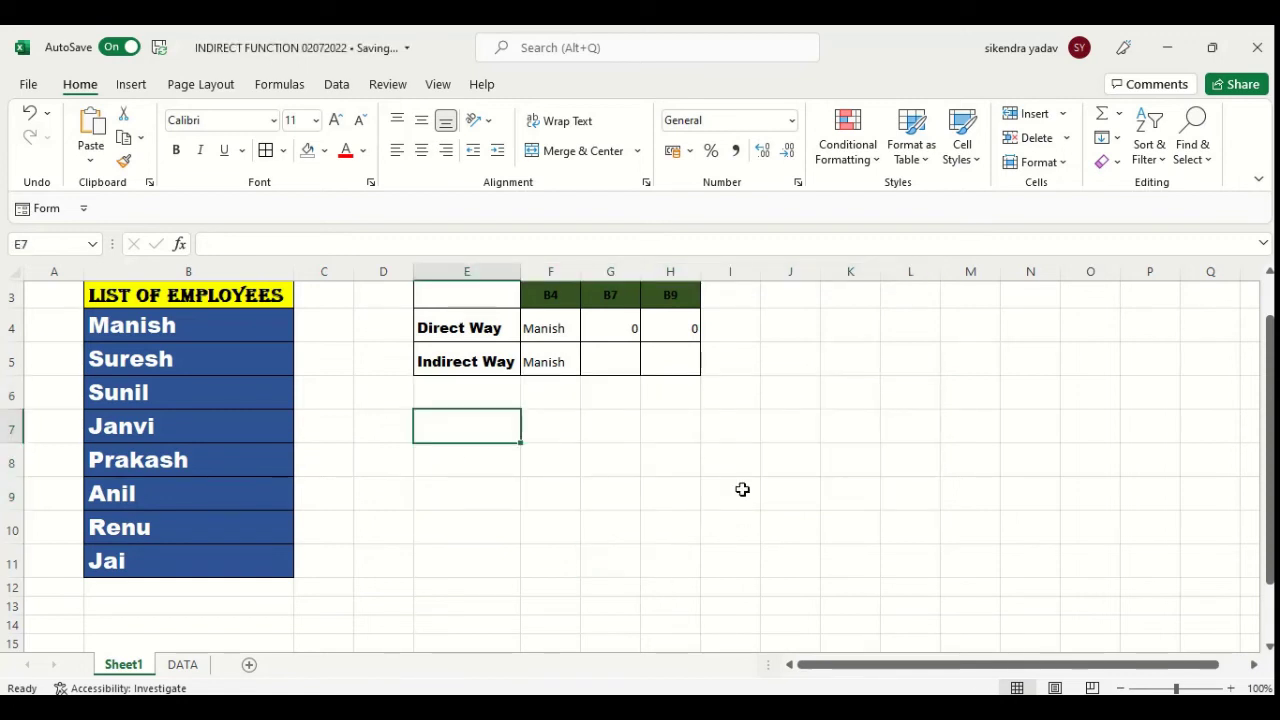
pyautogui.write('=')
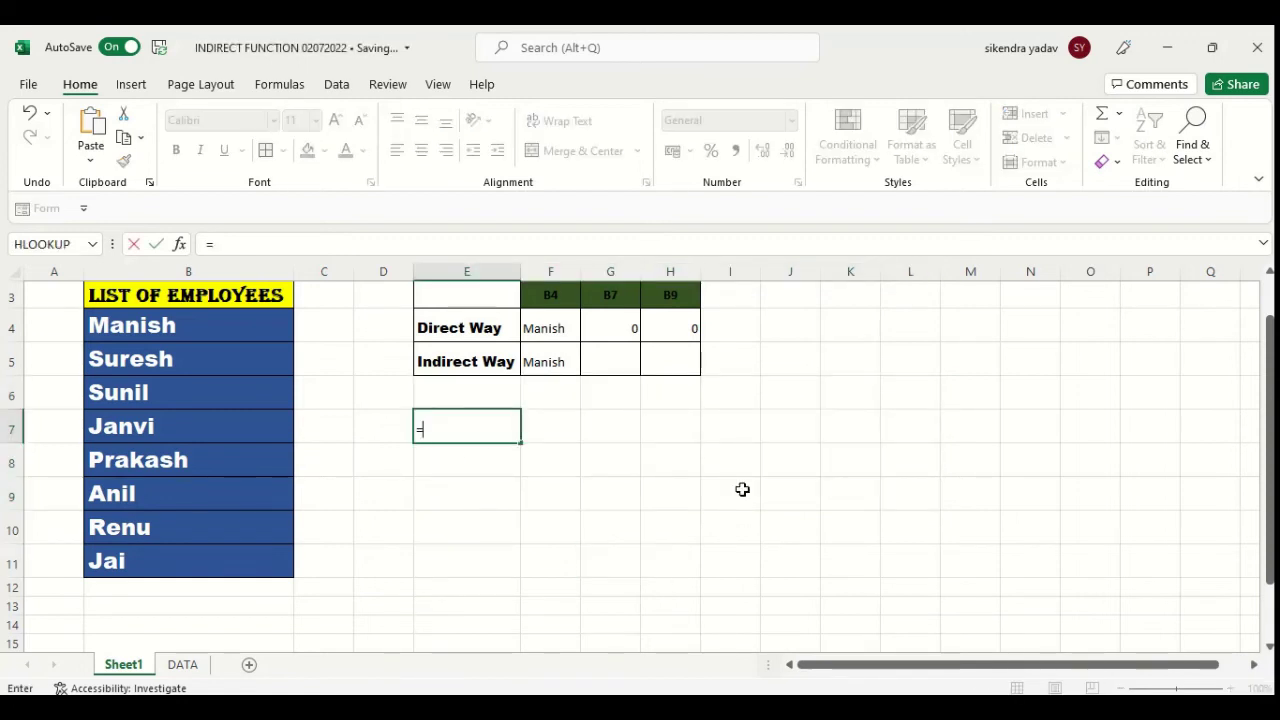
pyautogui.click(182, 664)
pyautogui.click(115, 289)
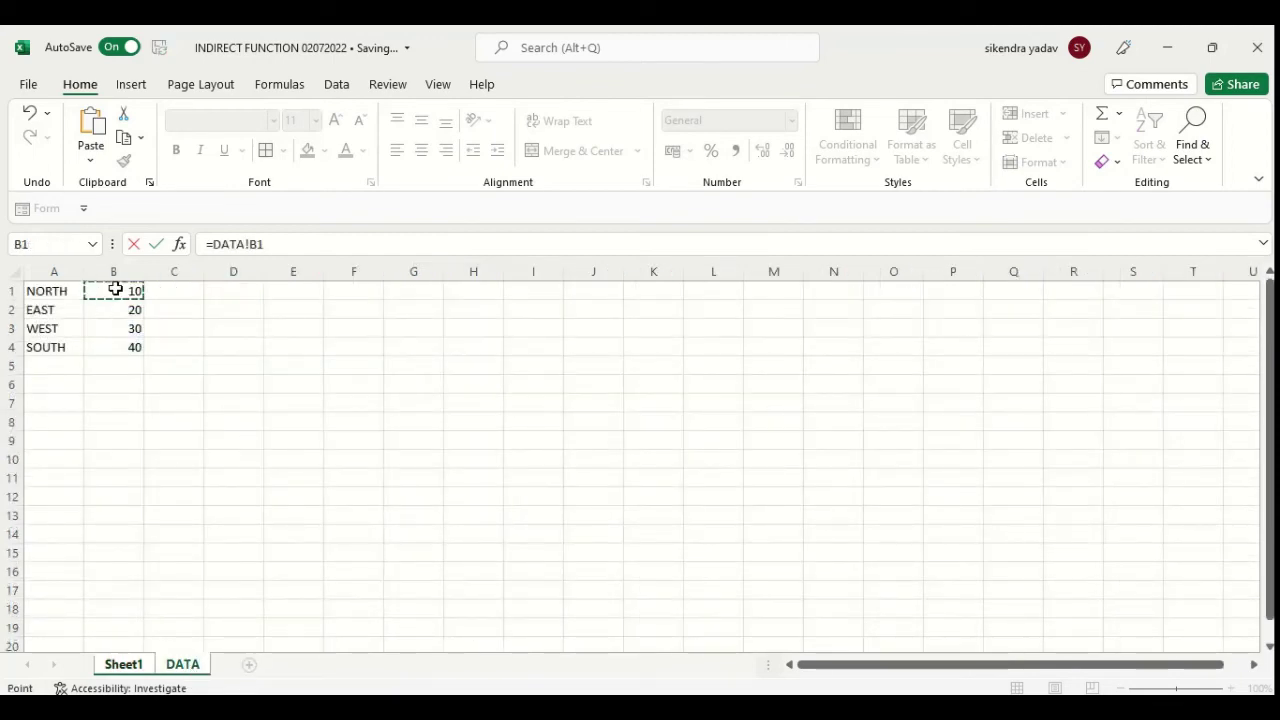
pyautogui.press('Return')
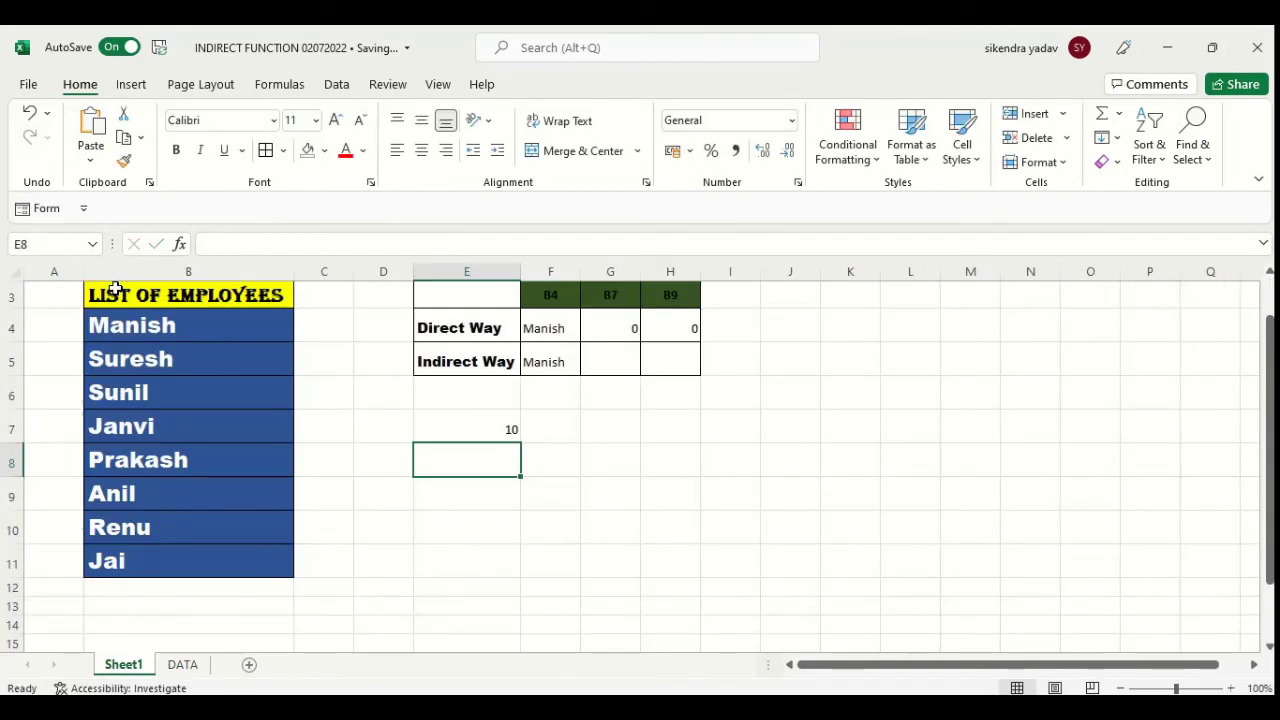
pyautogui.click(470, 424)
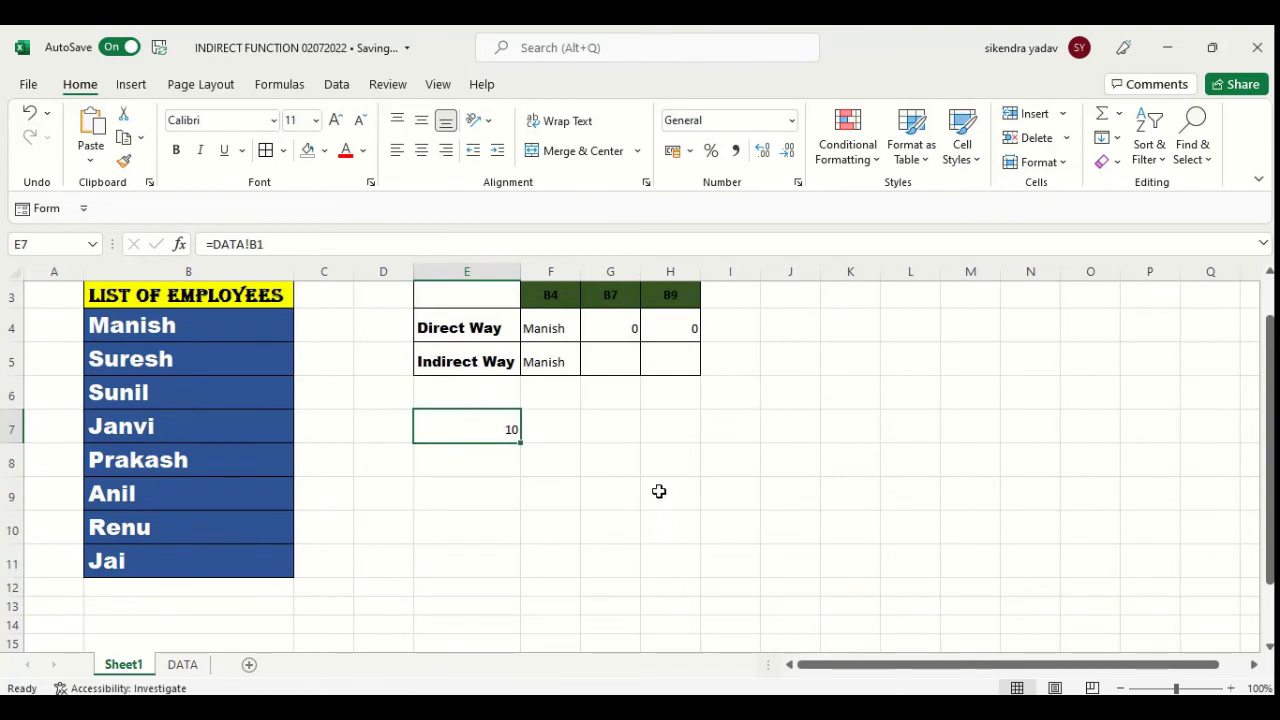
# - Enter =INDIRECT("DATA!"&"B1") in cell F7 to pull the same DATA sheet value indirectly
pyautogui.click(560, 428)
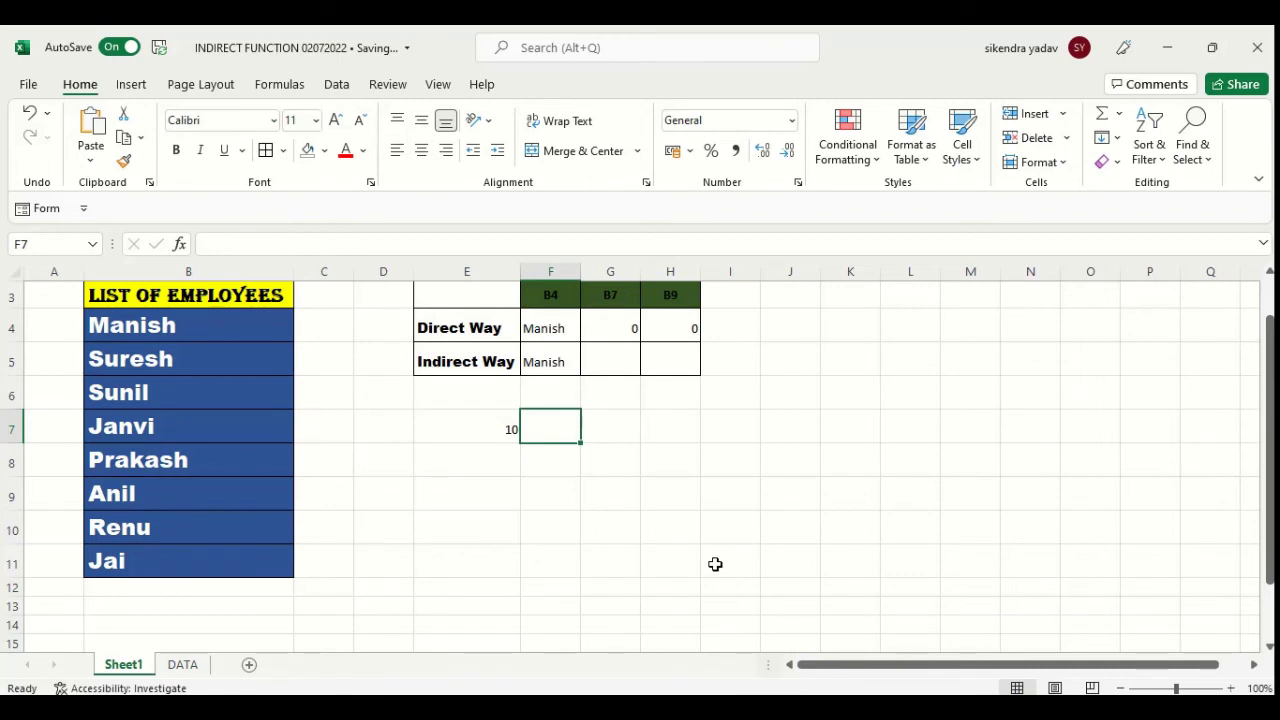
pyautogui.write('=IN')
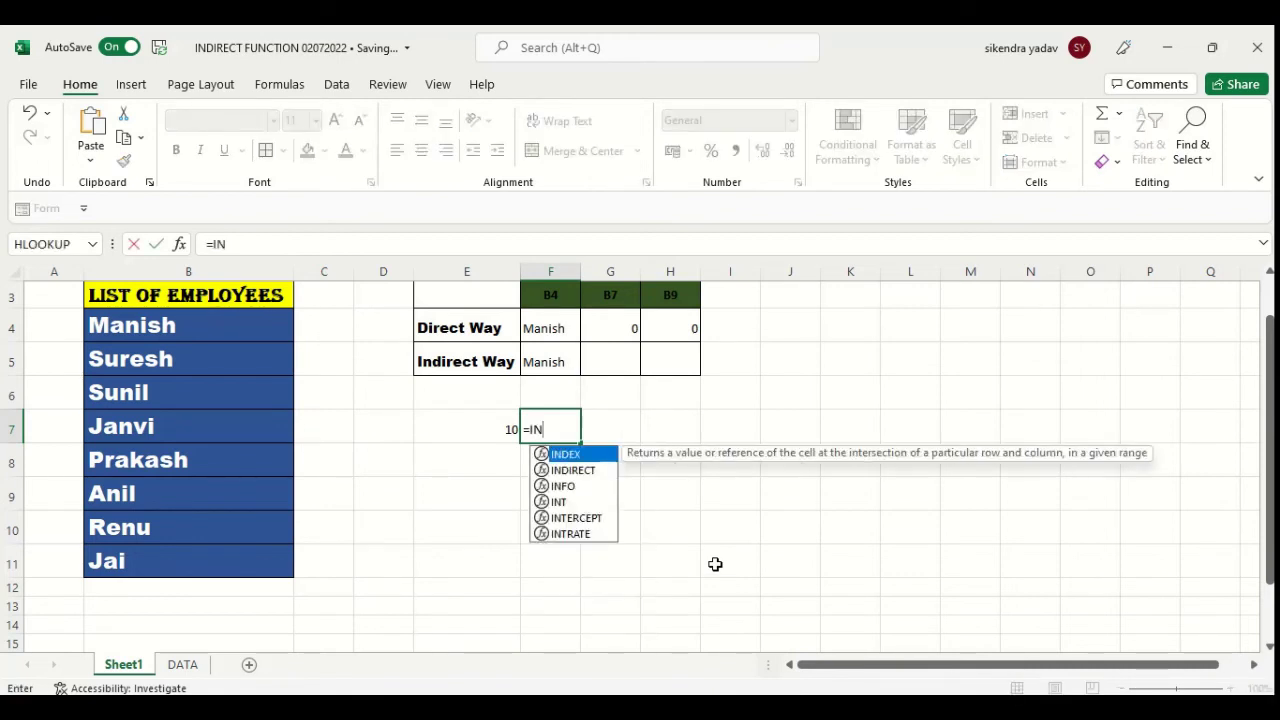
pyautogui.press('Down')
pyautogui.press('Tab')
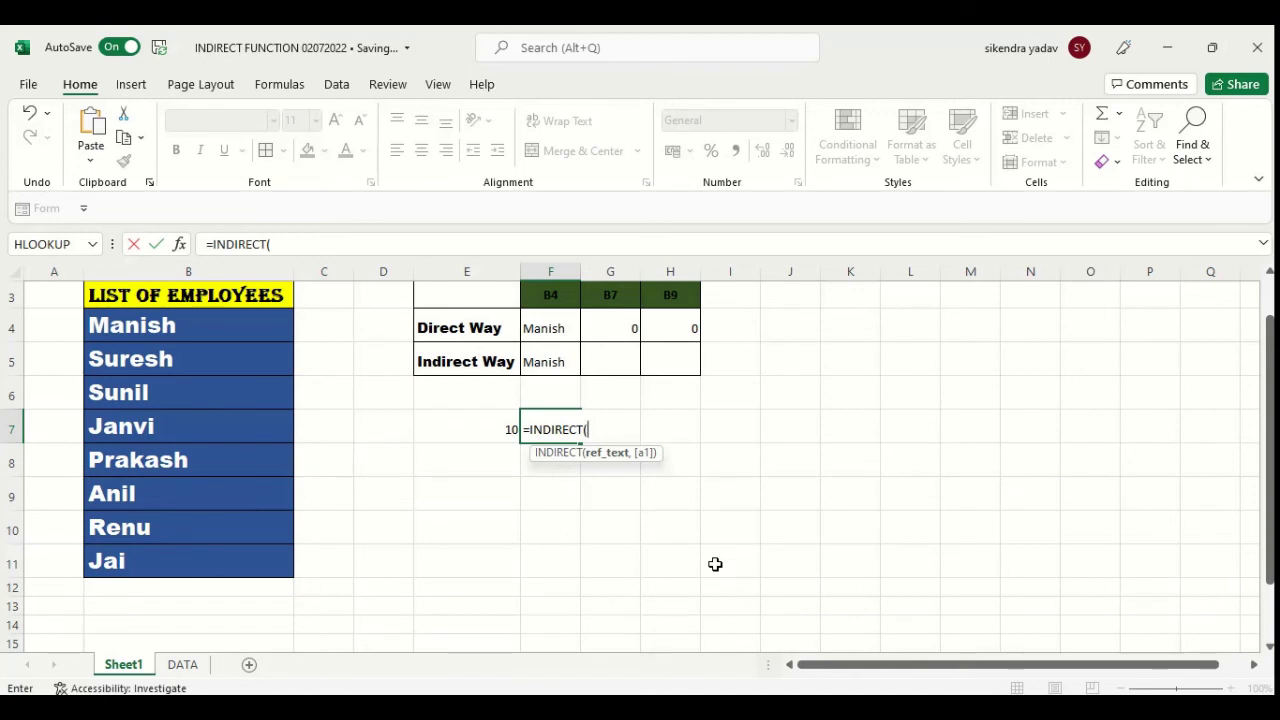
pyautogui.write('"DATA!')
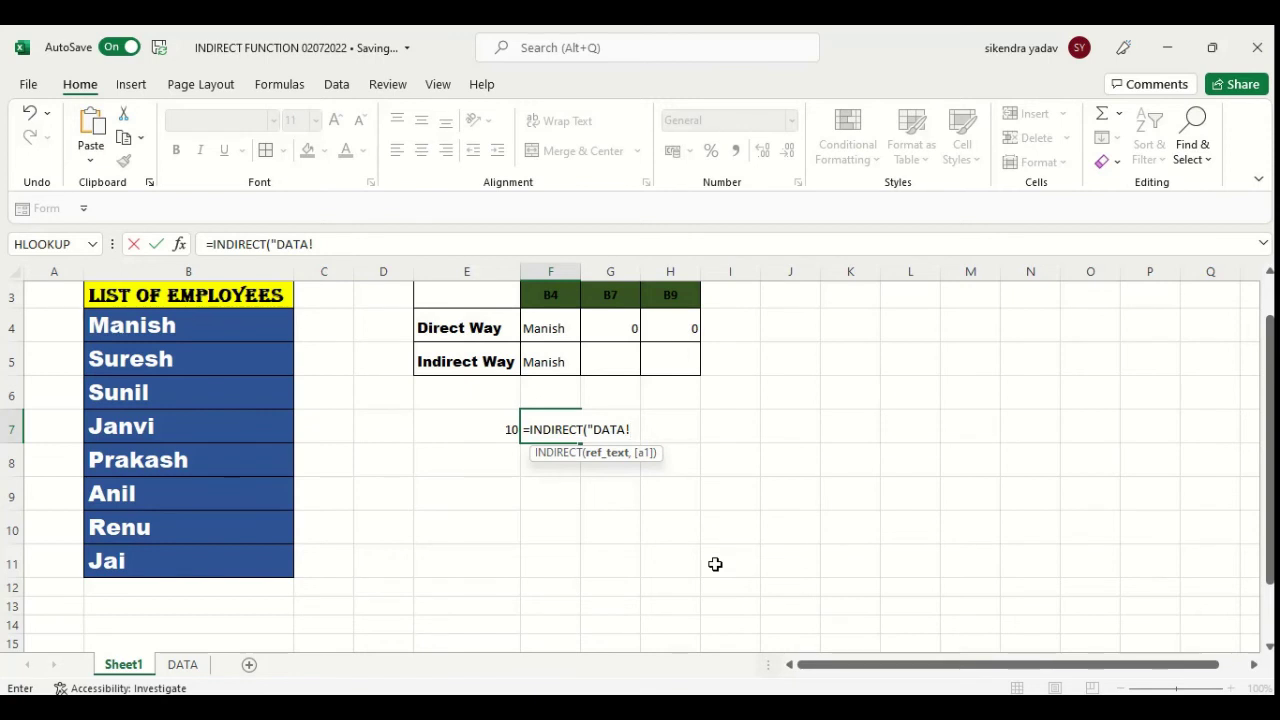
pyautogui.write('"&"')
pyautogui.write('B1')
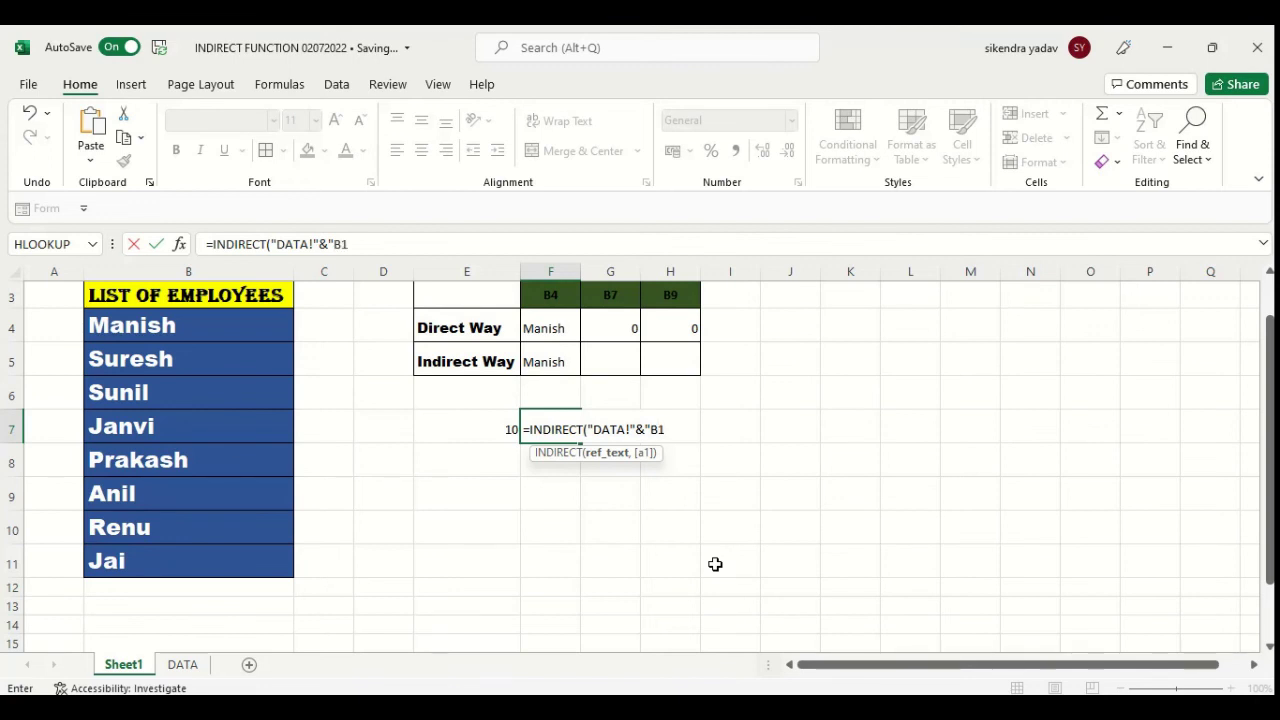
pyautogui.write('"')
pyautogui.write(')')
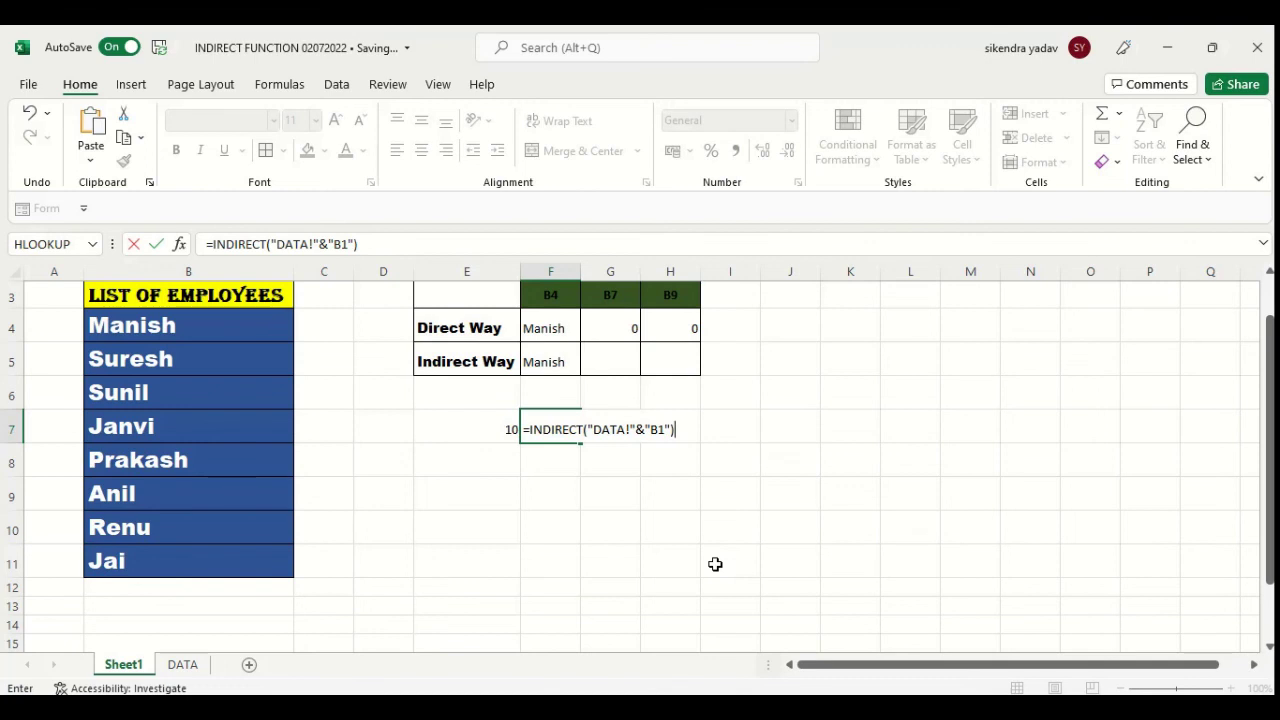
pyautogui.press('Return')
pyautogui.press('Up')
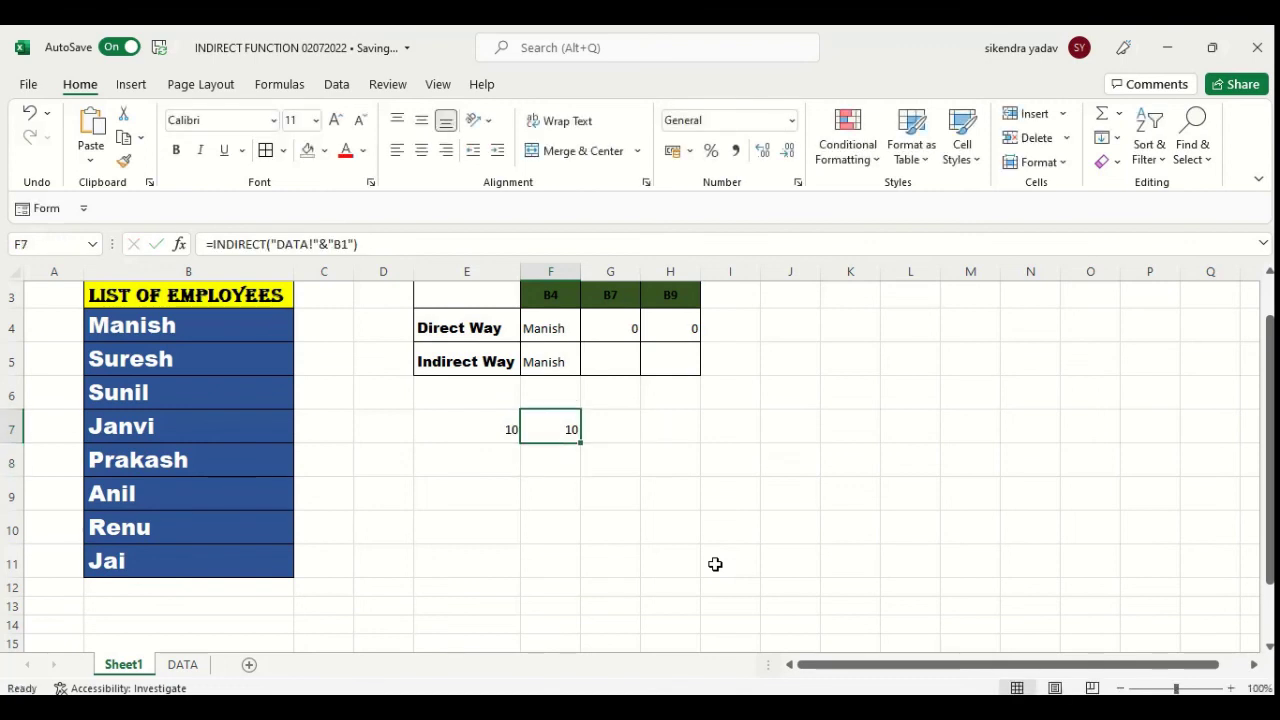
# - Delete the direct and indirect cross-sheet formulas from E7:F7 and return to the Indirect Way label in E5
pyautogui.press('Left')
pyautogui.press('Left')
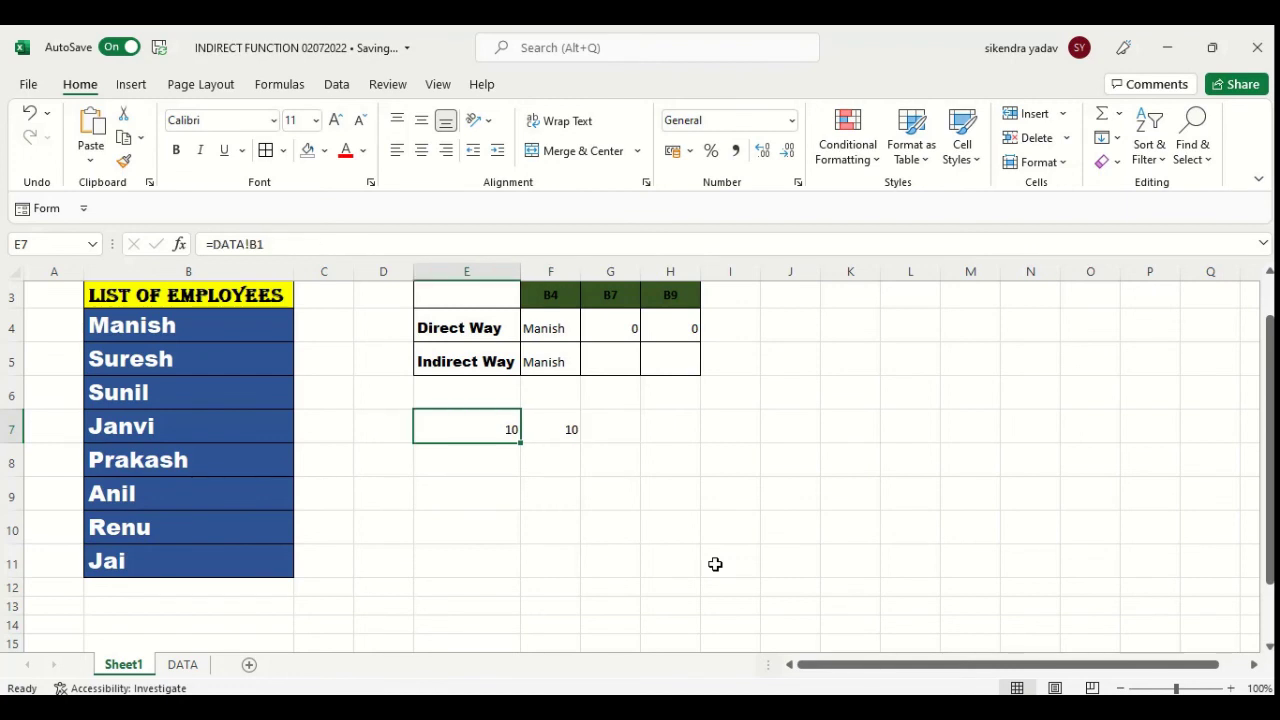
pyautogui.hotkey('shift', 'Right')
pyautogui.press('Delete')
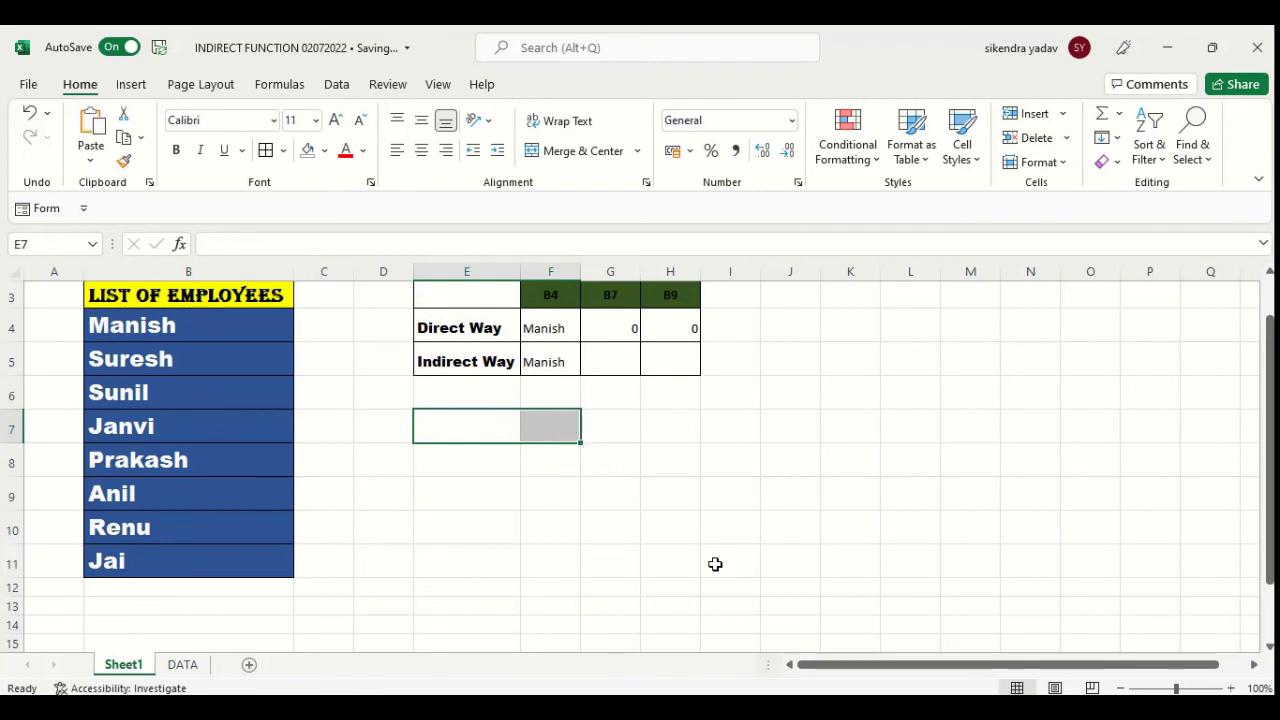
pyautogui.press('Up')
pyautogui.press('Up')
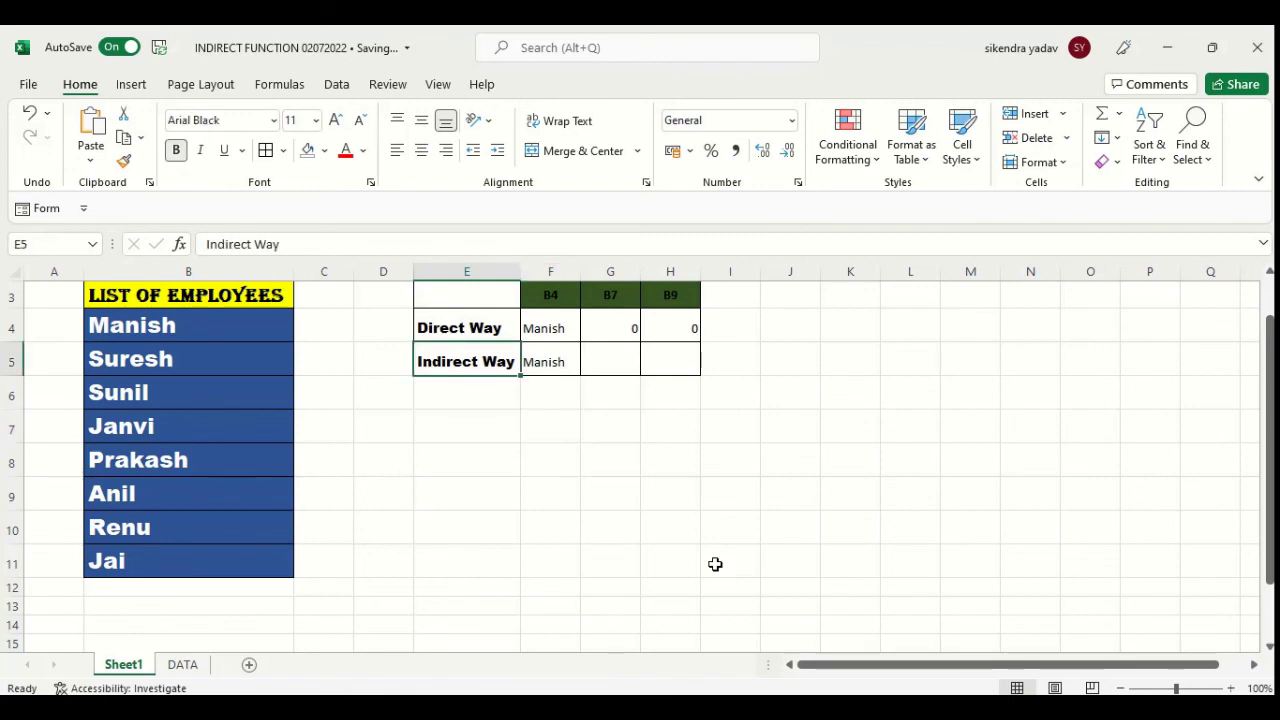